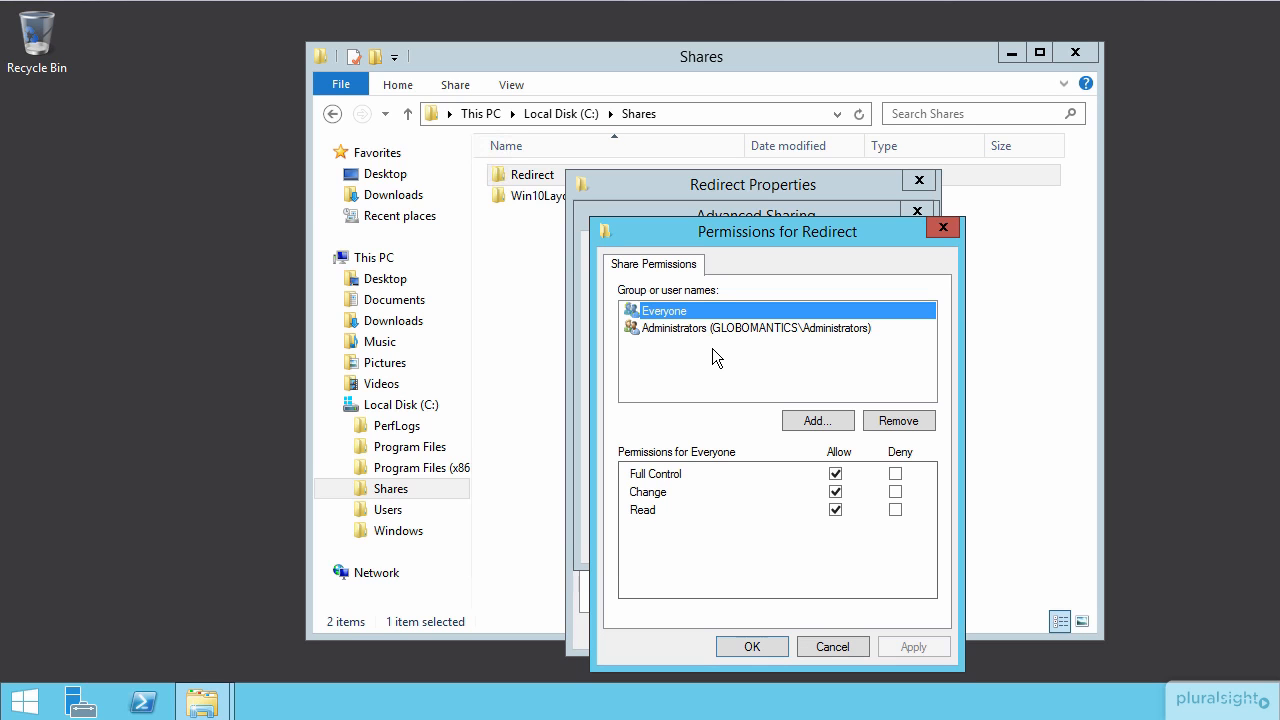
# Dismiss the Redirect folder's share permissions and properties without changes, and close the Shares folder window.
pyautogui.click(845, 649)
pyautogui.click(789, 543)
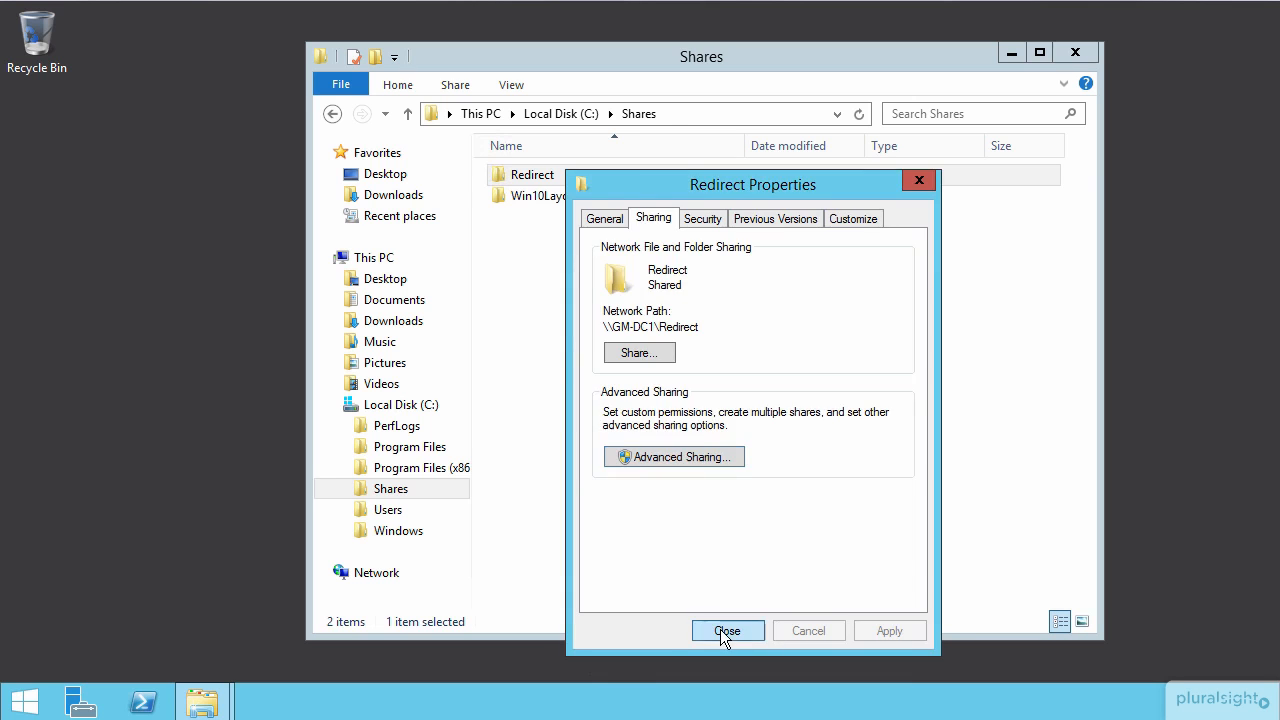
pyautogui.click(722, 630)
pyautogui.click(1075, 52)
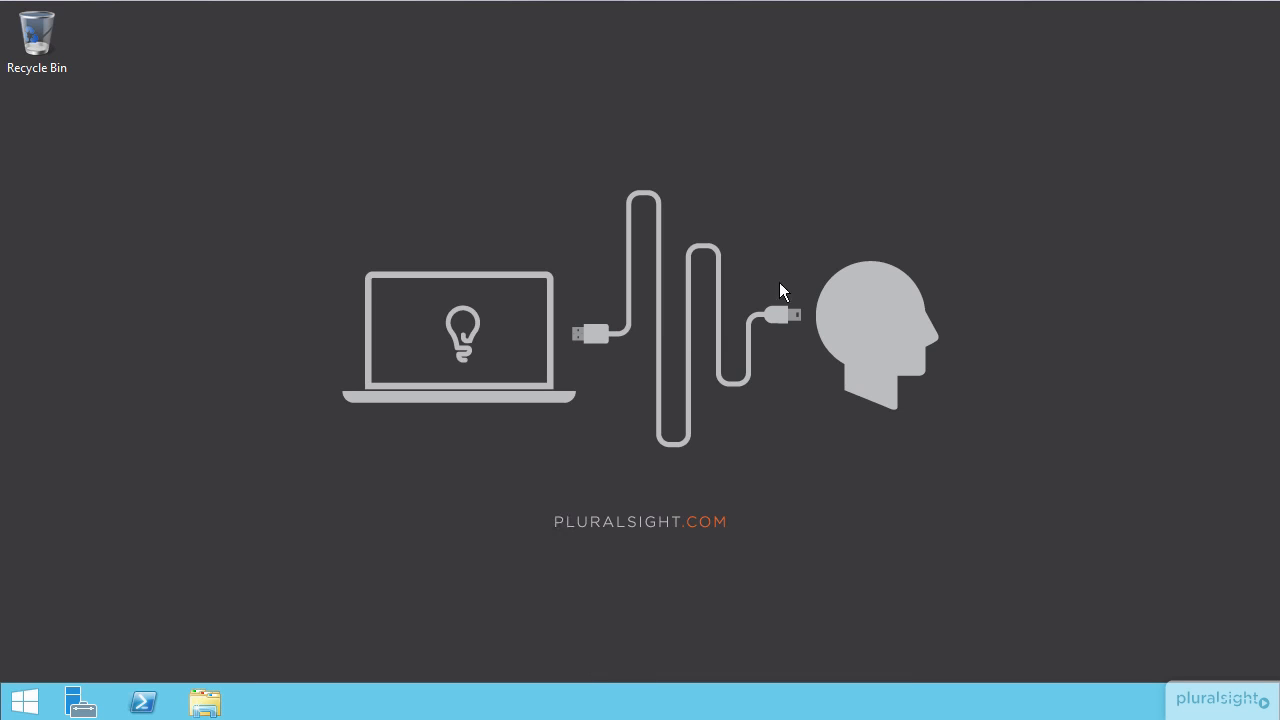
# Launch Group Policy Management from Server Manager, minimize Server Manager and enlarge the console window.
pyautogui.click(78, 705)
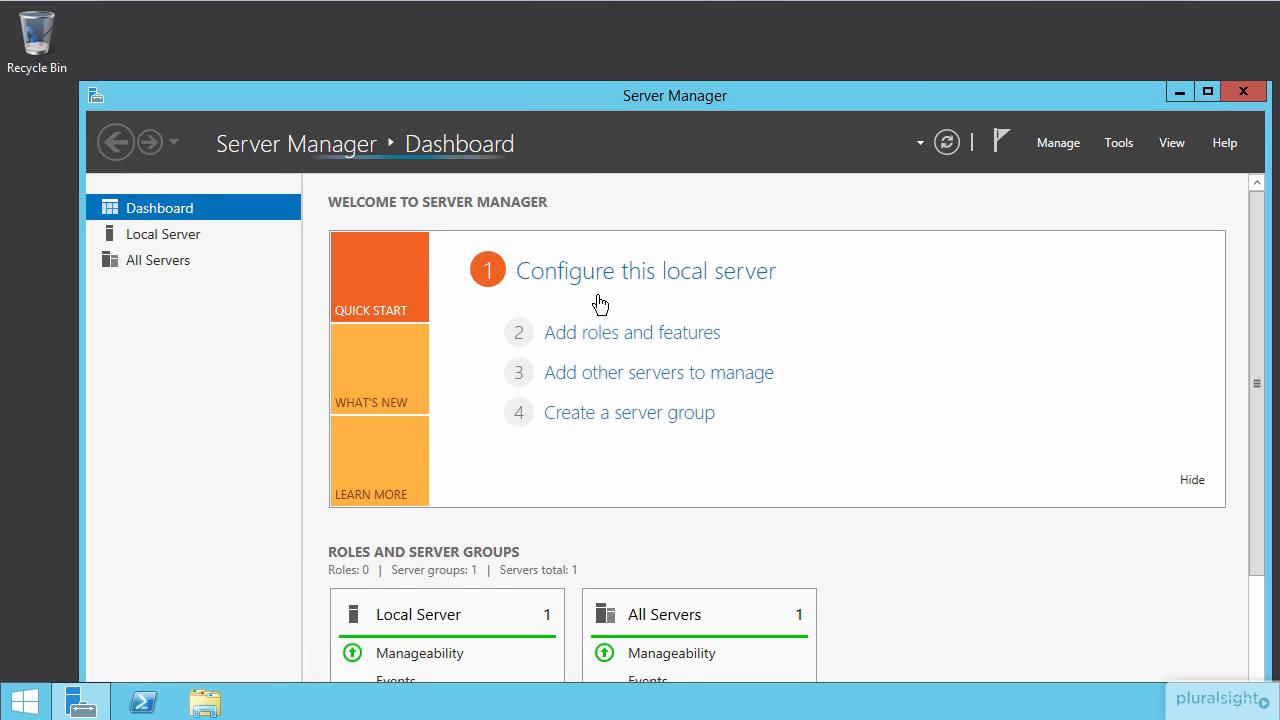
pyautogui.moveTo(777, 103); pyautogui.dragTo(741, 40)
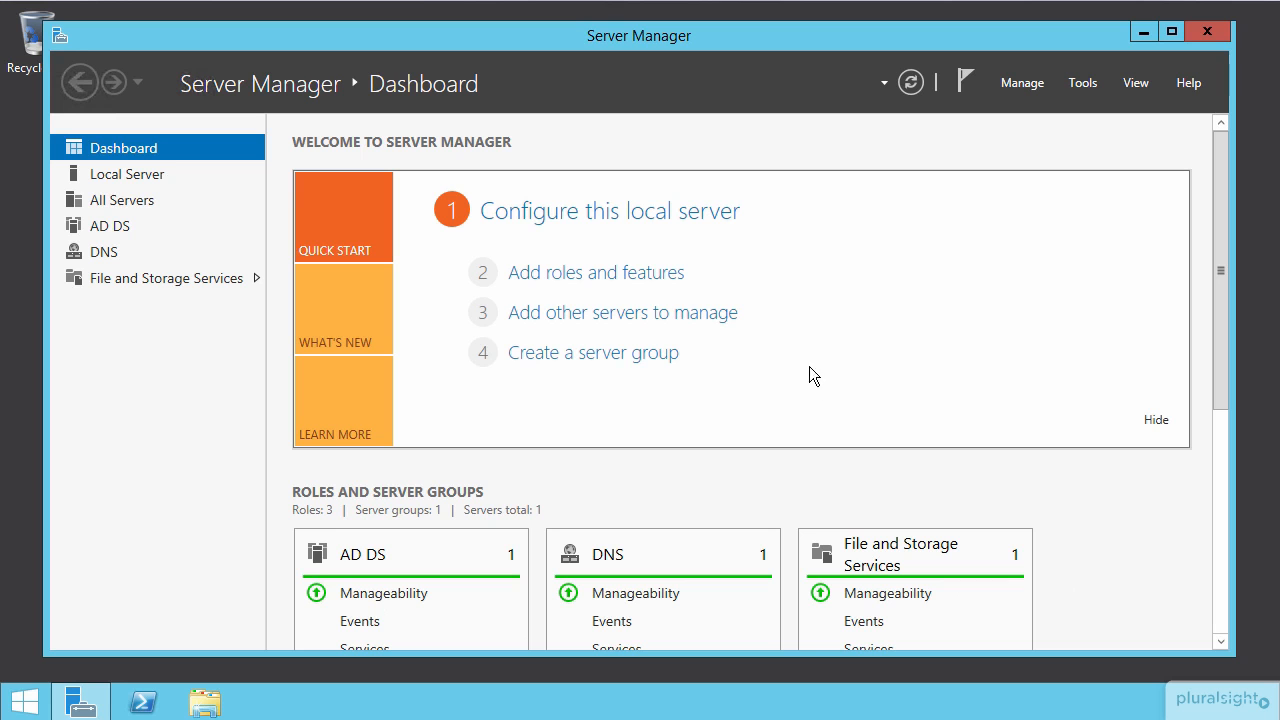
pyautogui.click(1083, 86)
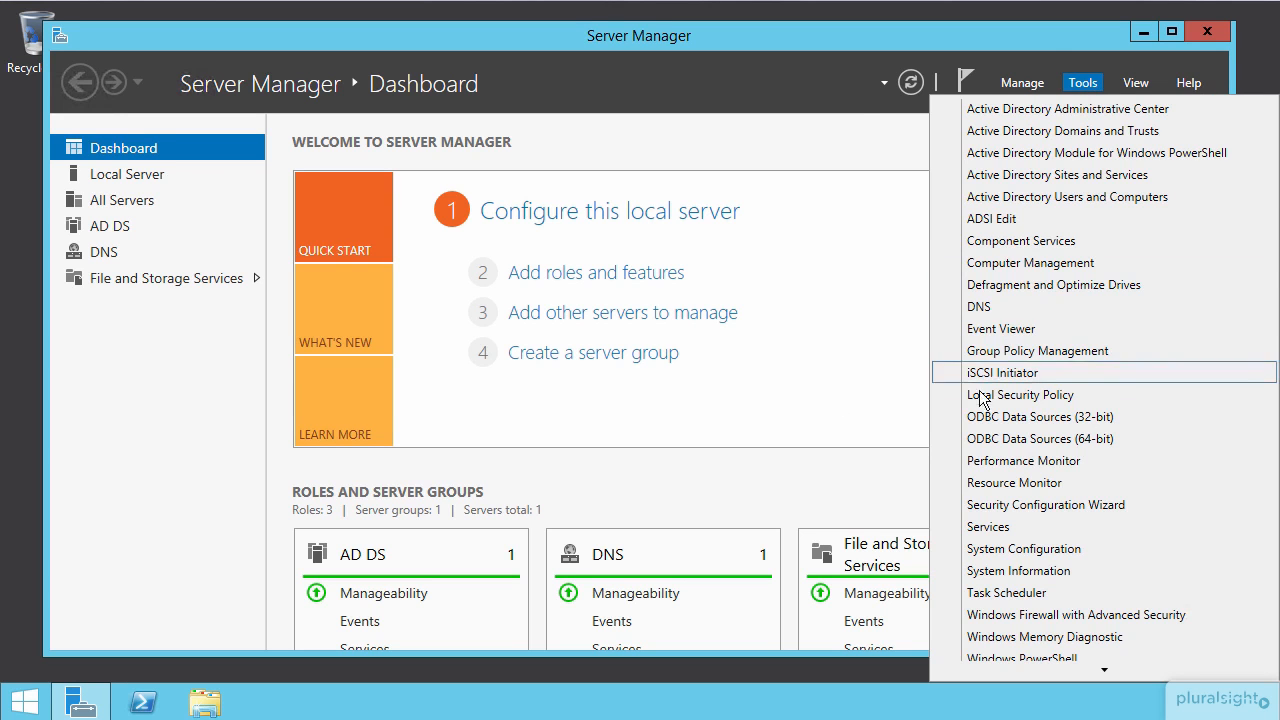
pyautogui.click(990, 351)
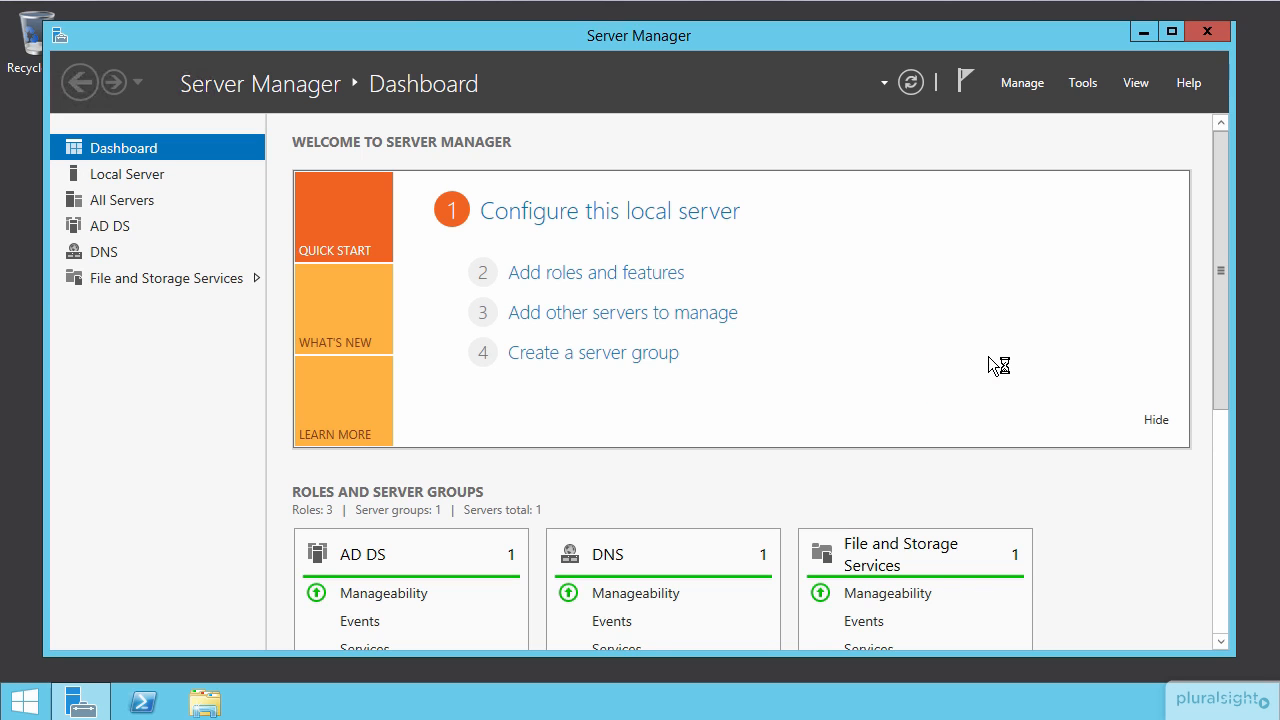
pyautogui.click(1143, 31)
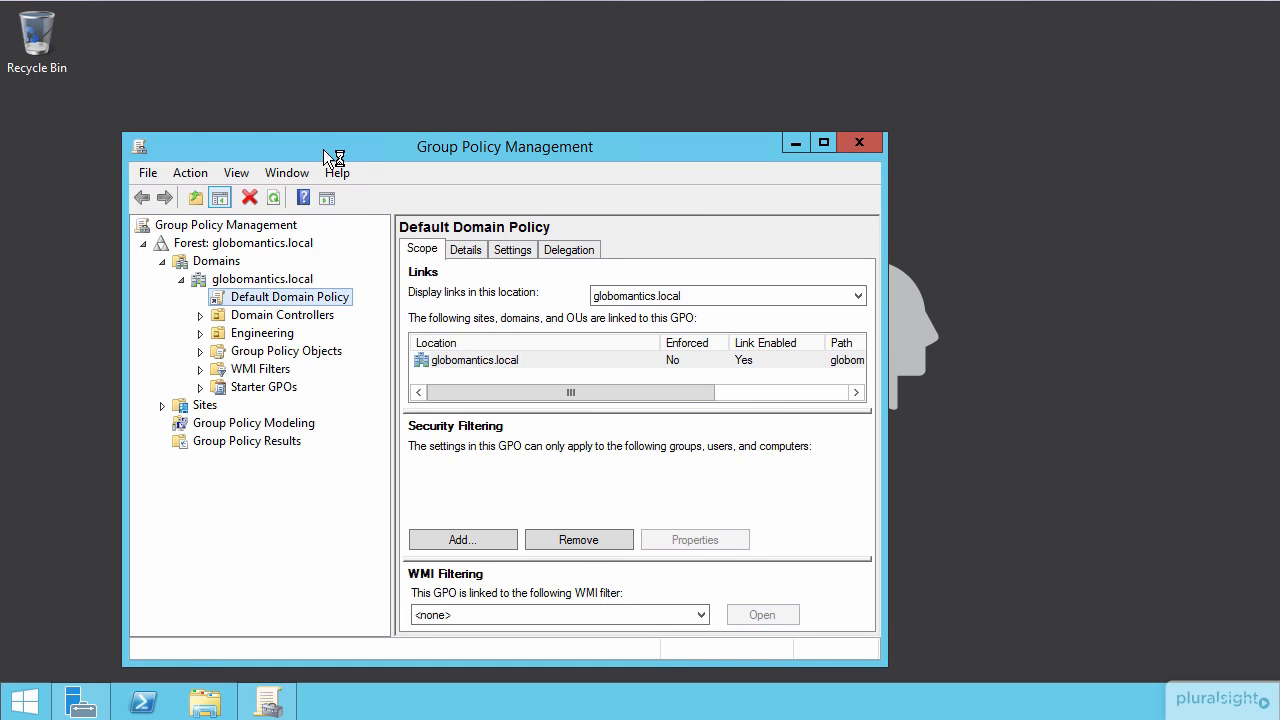
pyautogui.moveTo(323, 149); pyautogui.dragTo(309, 43)
pyautogui.moveTo(877, 566); pyautogui.dragTo(1158, 668)
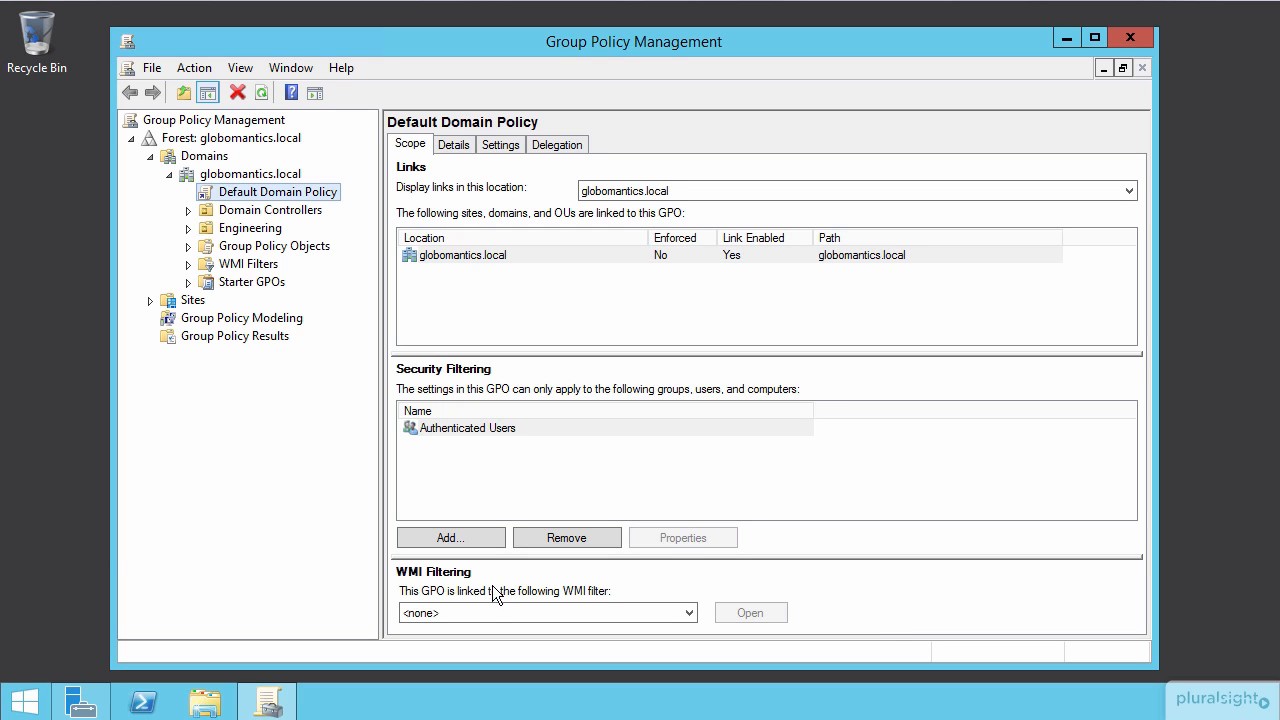
# Create a GPO named Folder Redirection linked to the globomantics.local domain, with no source starter GPO.
pyautogui.click(265, 176)
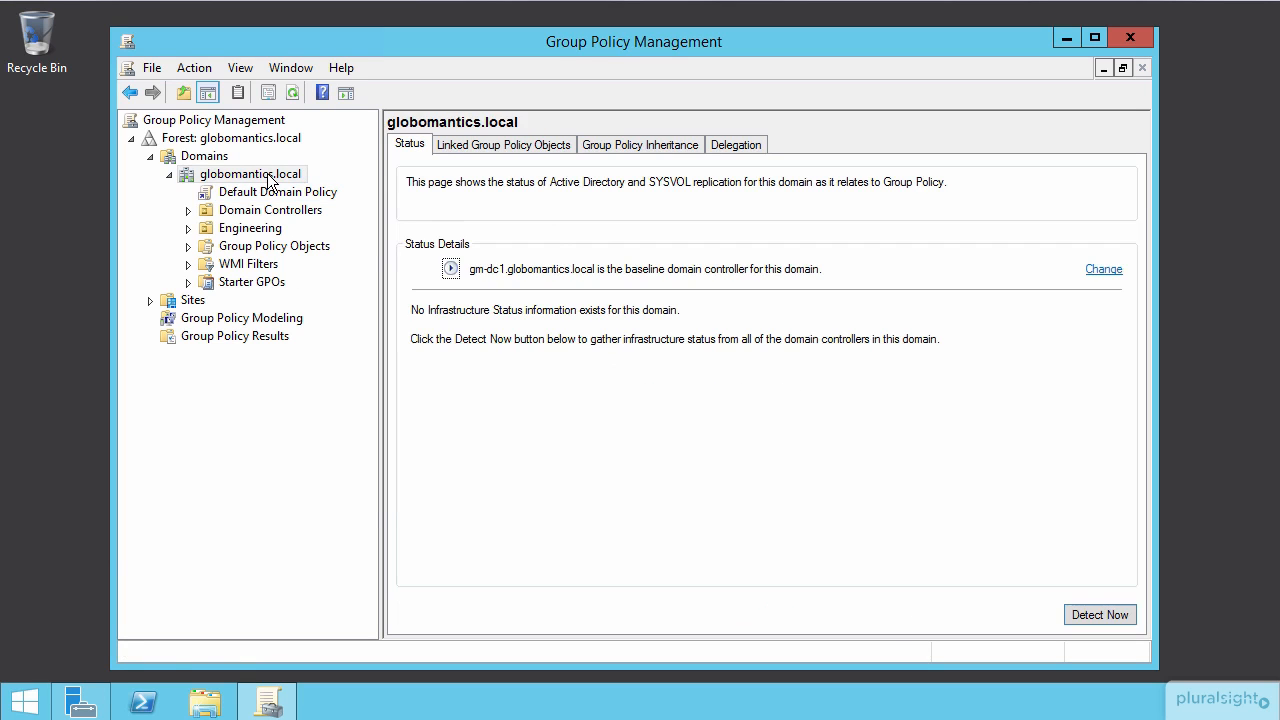
pyautogui.rightClick(270, 177)
pyautogui.click(366, 189)
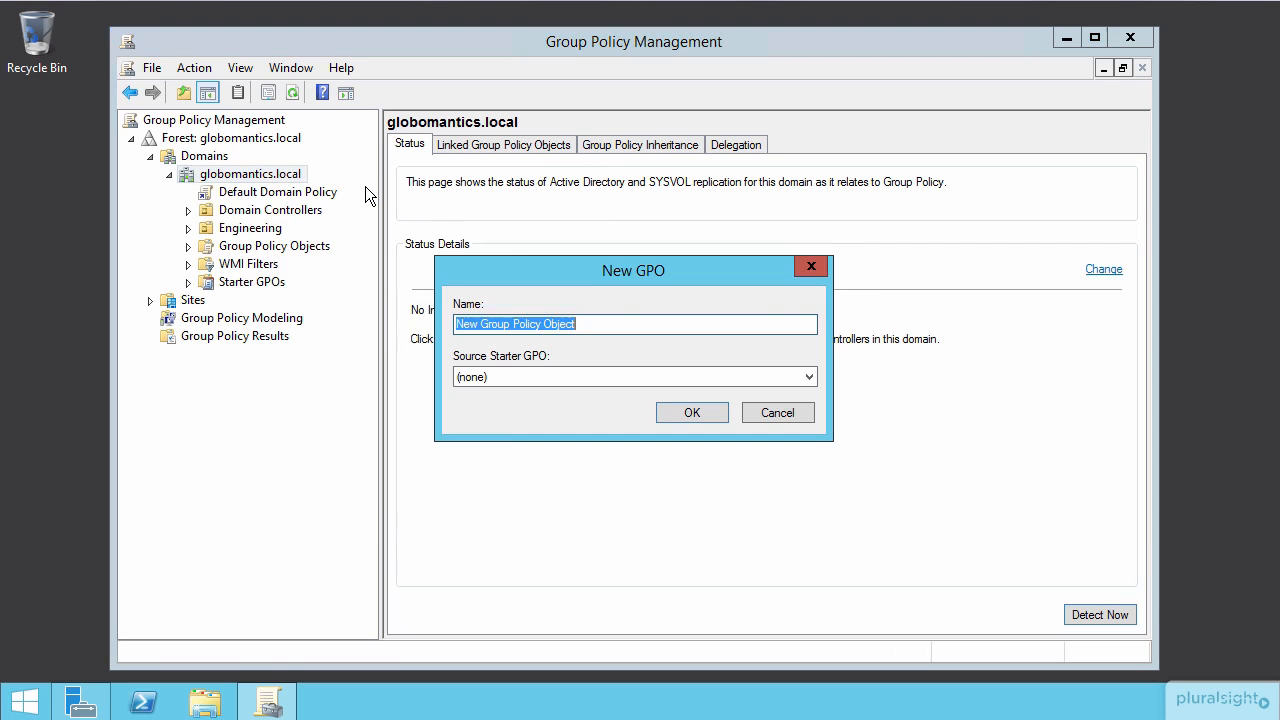
pyautogui.write('Folder Redirection')
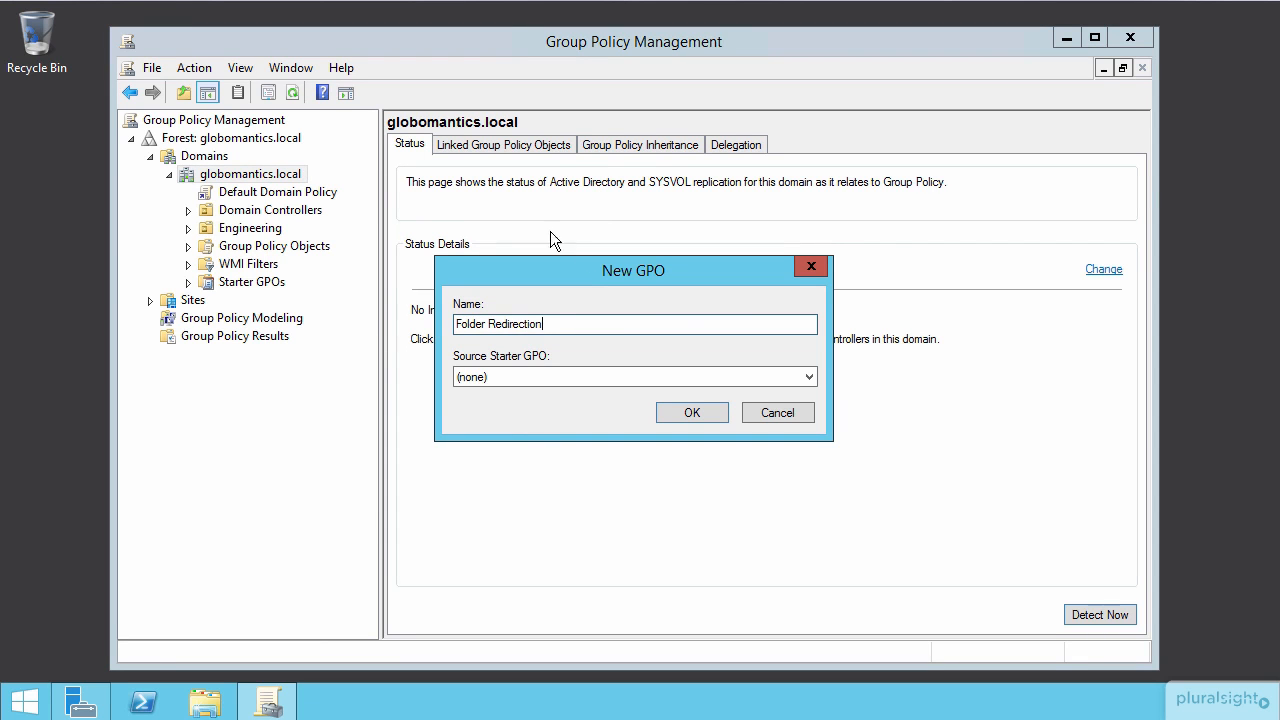
pyautogui.click(692, 410)
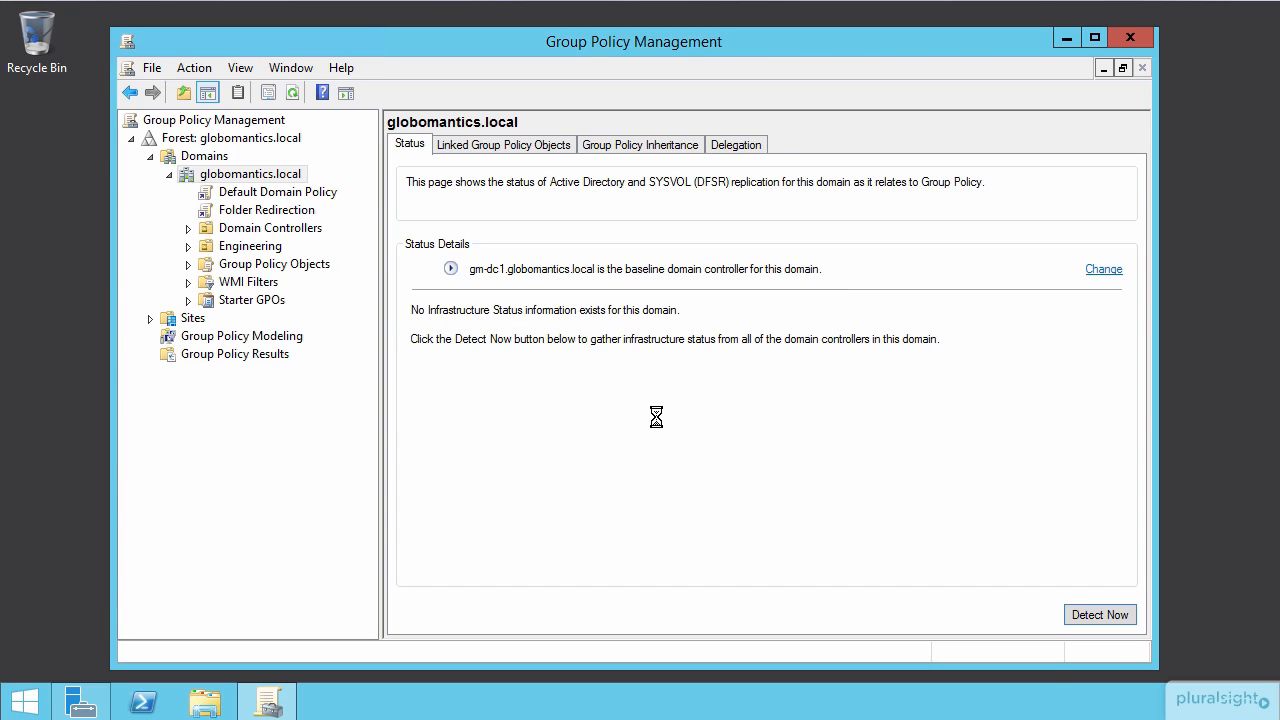
# Open the Folder Redirection GPO for editing, and enlarge the editor window and its tree pane.
pyautogui.click(302, 212)
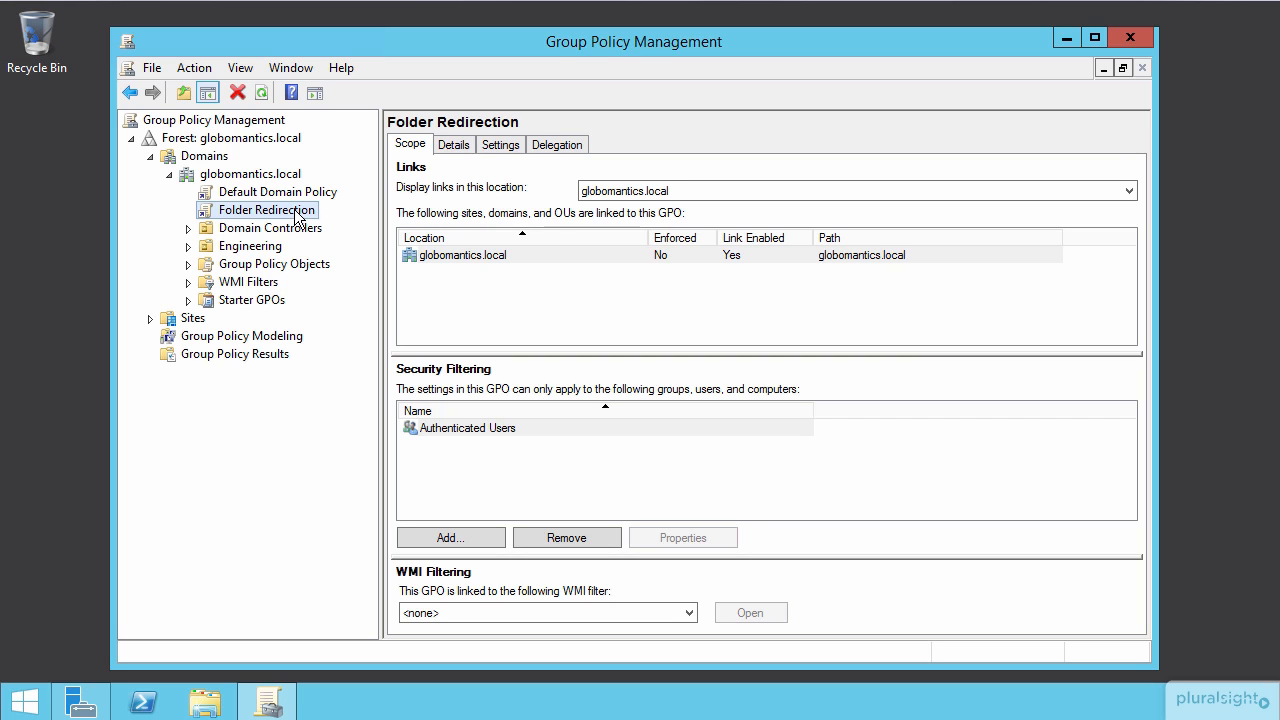
pyautogui.rightClick(300, 217)
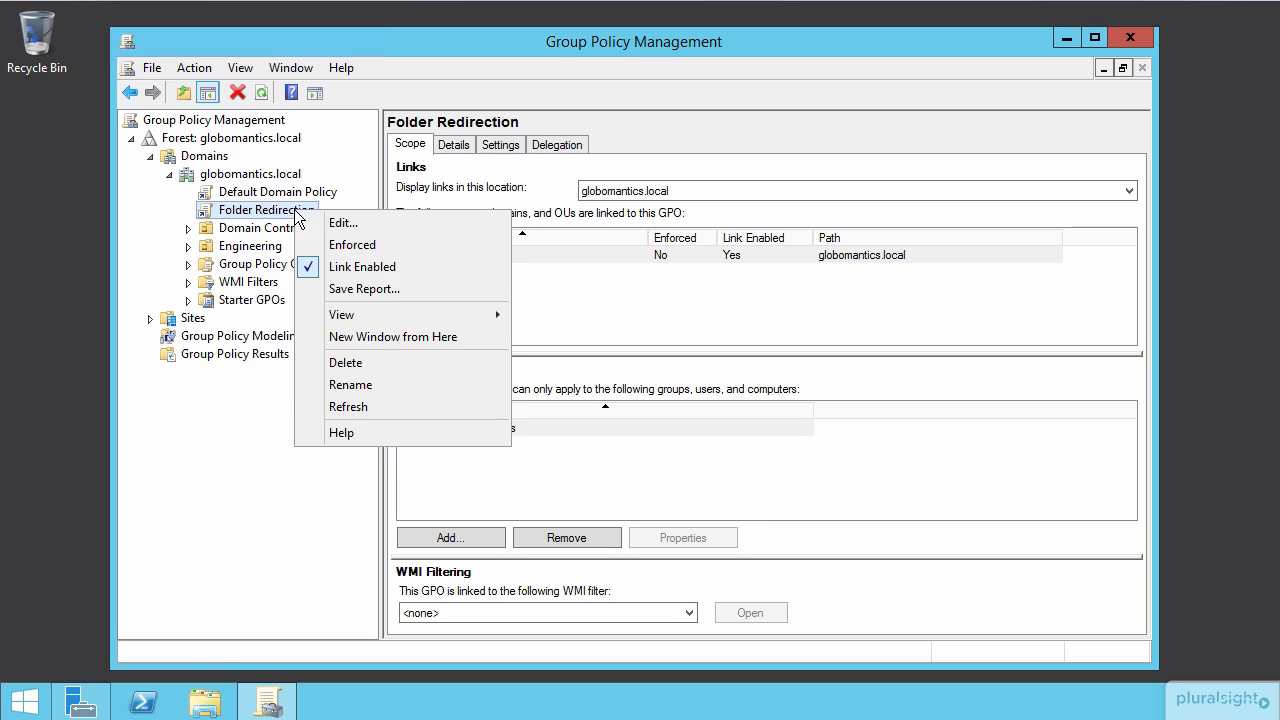
pyautogui.click(345, 222)
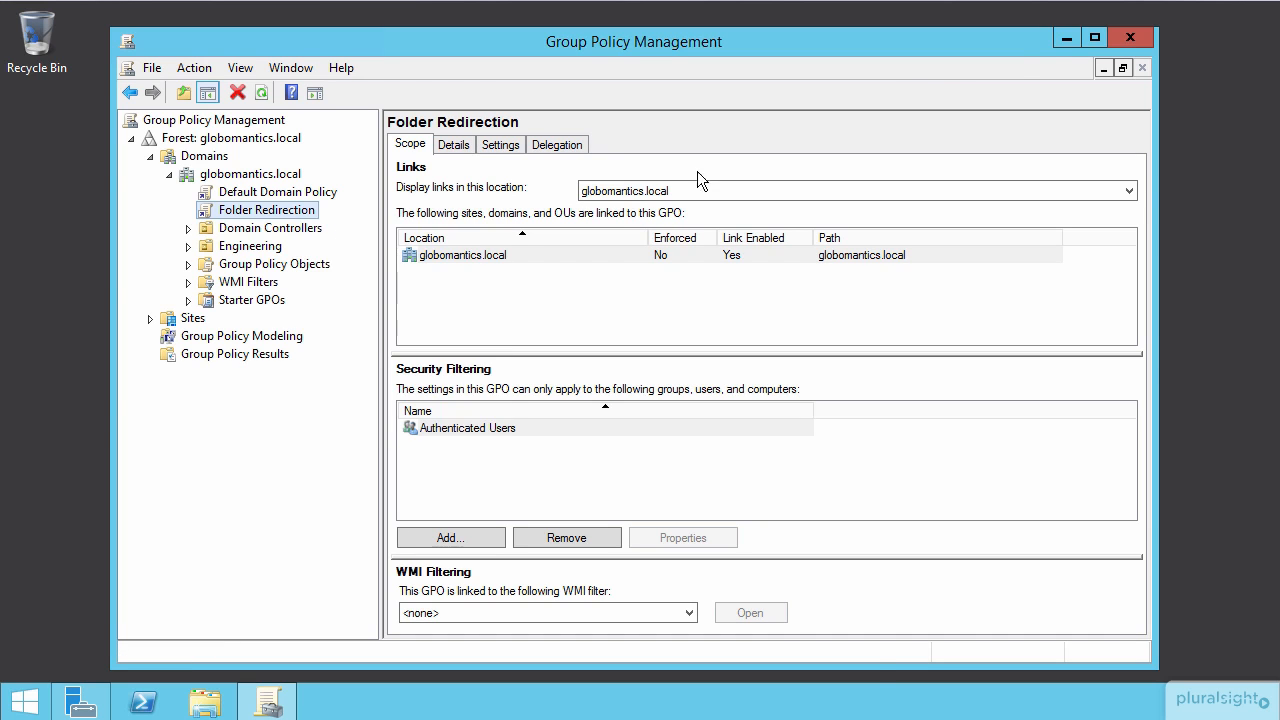
pyautogui.click(1066, 38)
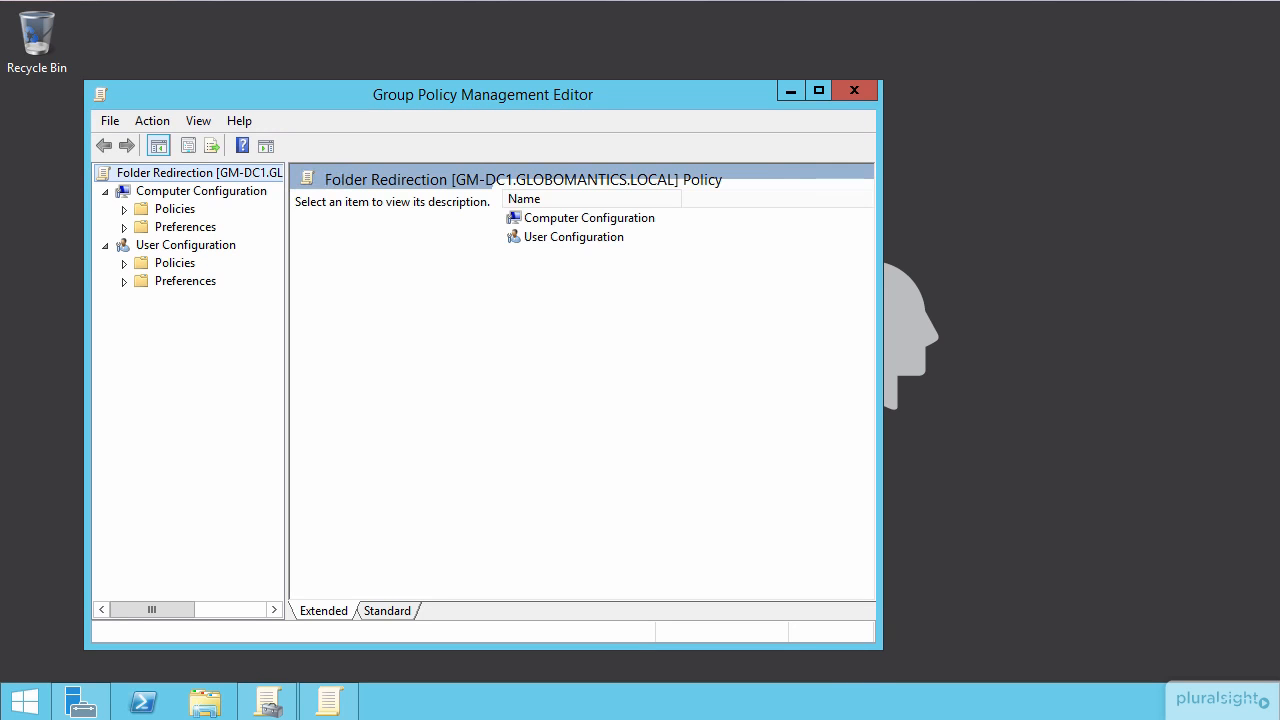
pyautogui.moveTo(476, 97); pyautogui.dragTo(496, 55)
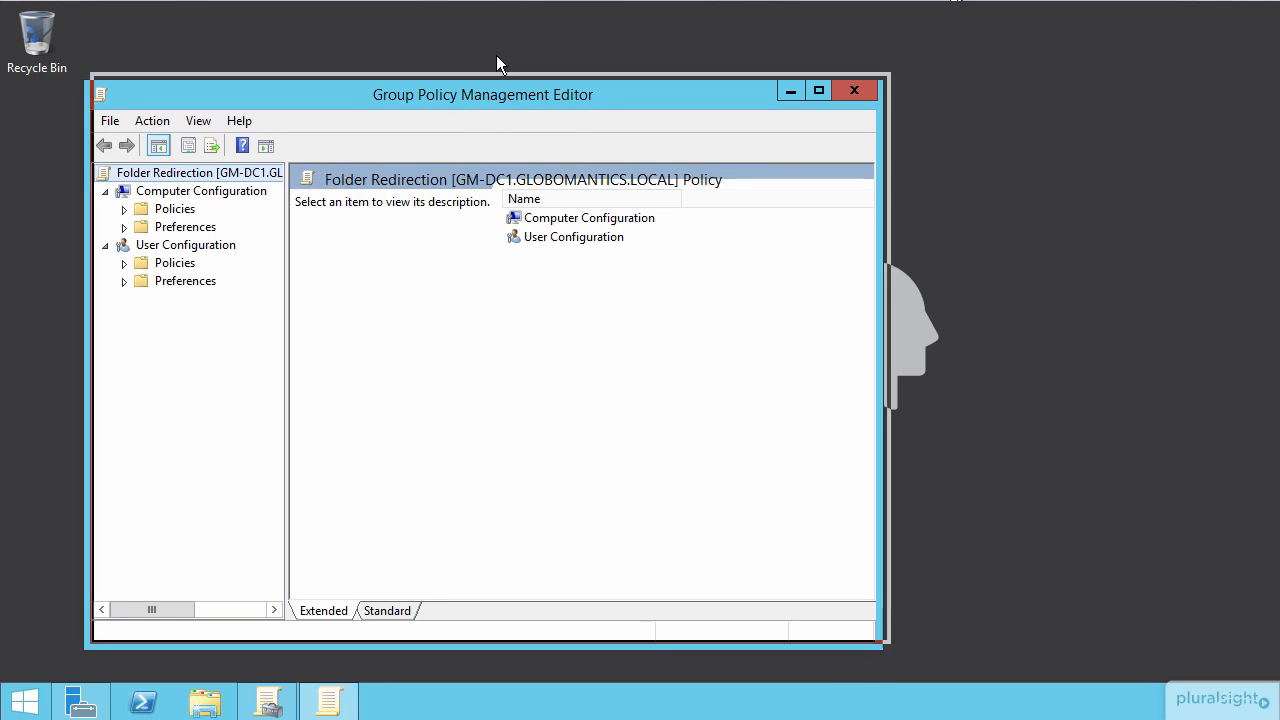
pyautogui.moveTo(898, 608); pyautogui.dragTo(1133, 671)
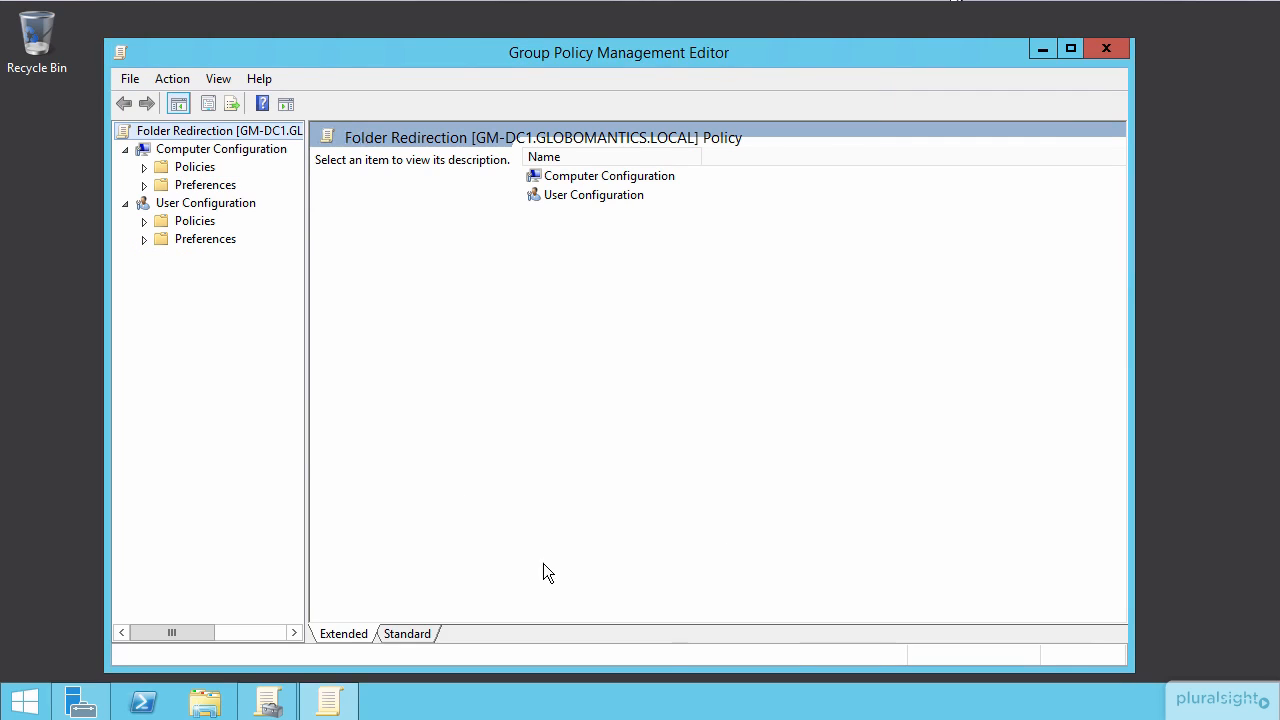
pyautogui.moveTo(306, 457); pyautogui.dragTo(514, 457)
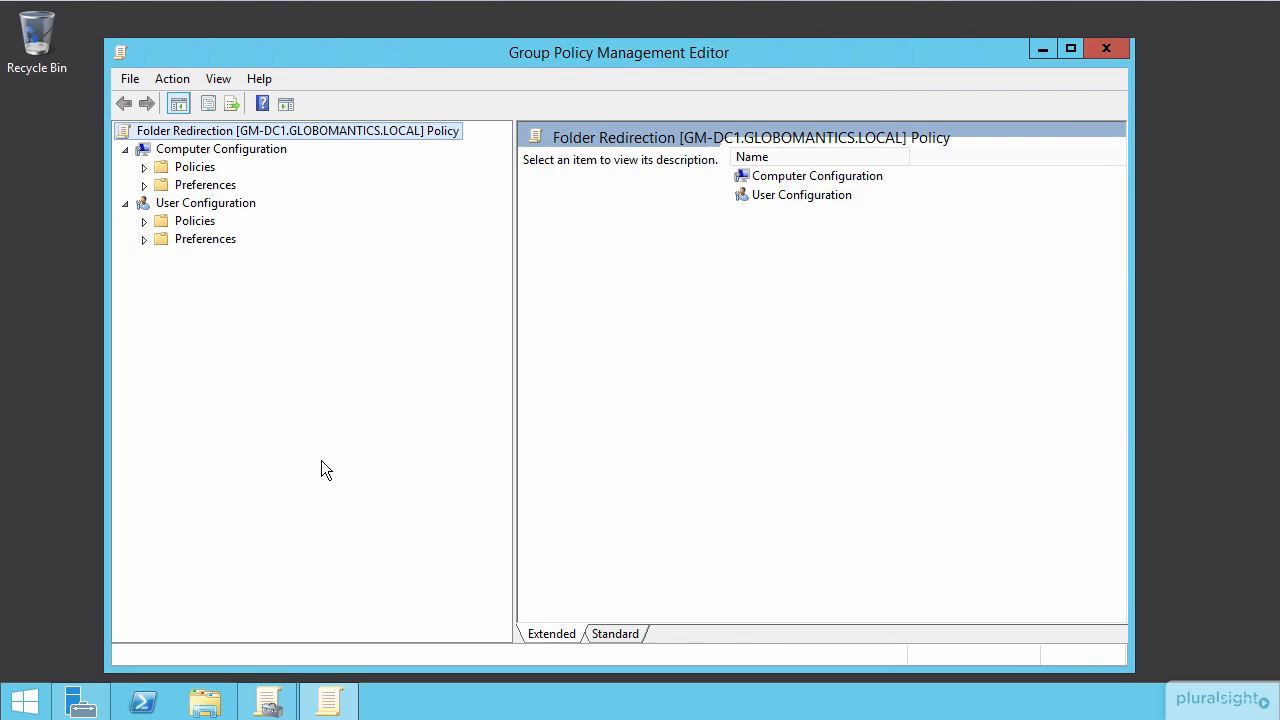
# Open the properties of Documents in the user configuration's Folder Redirection policies under Windows Settings.
pyautogui.click(145, 222)
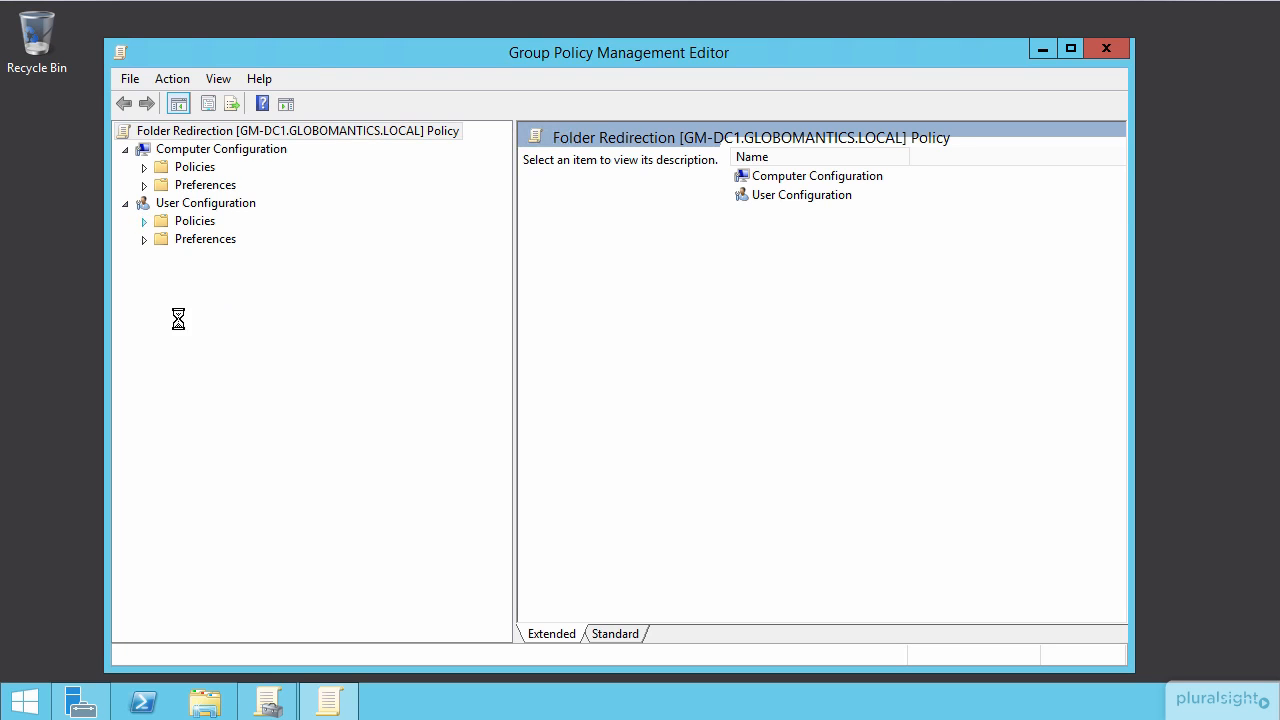
pyautogui.click(162, 257)
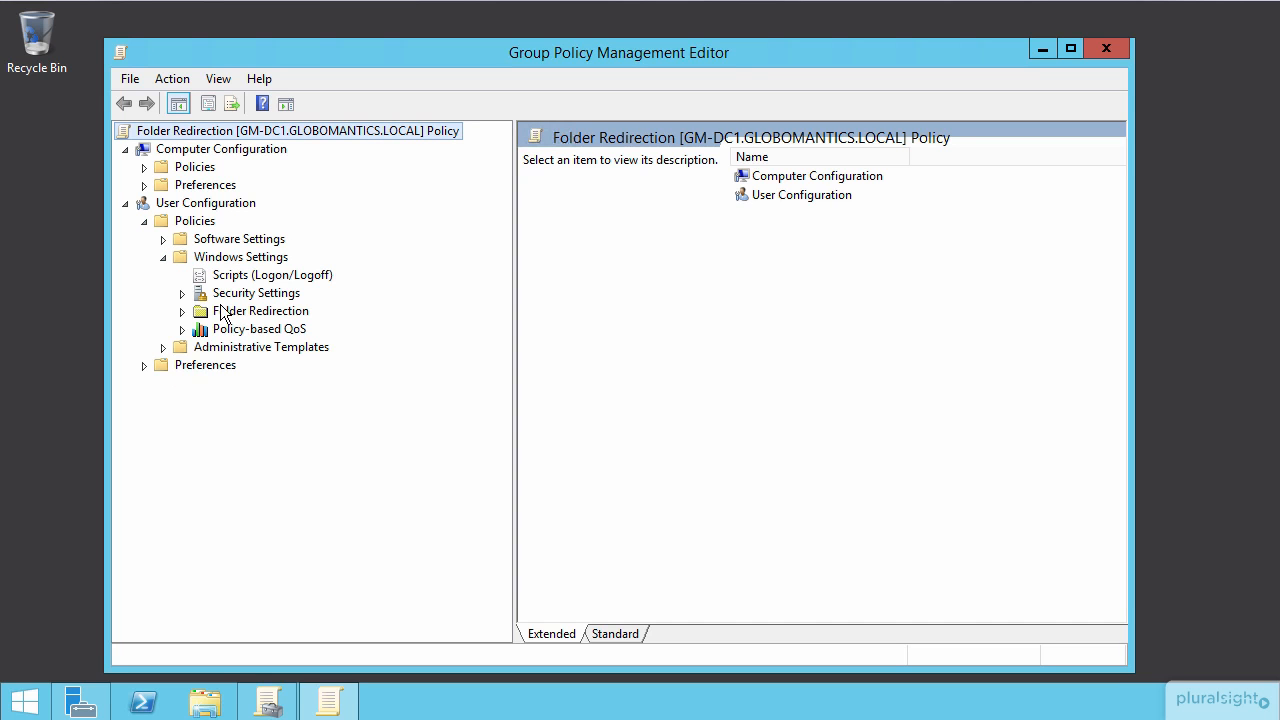
pyautogui.click(182, 311)
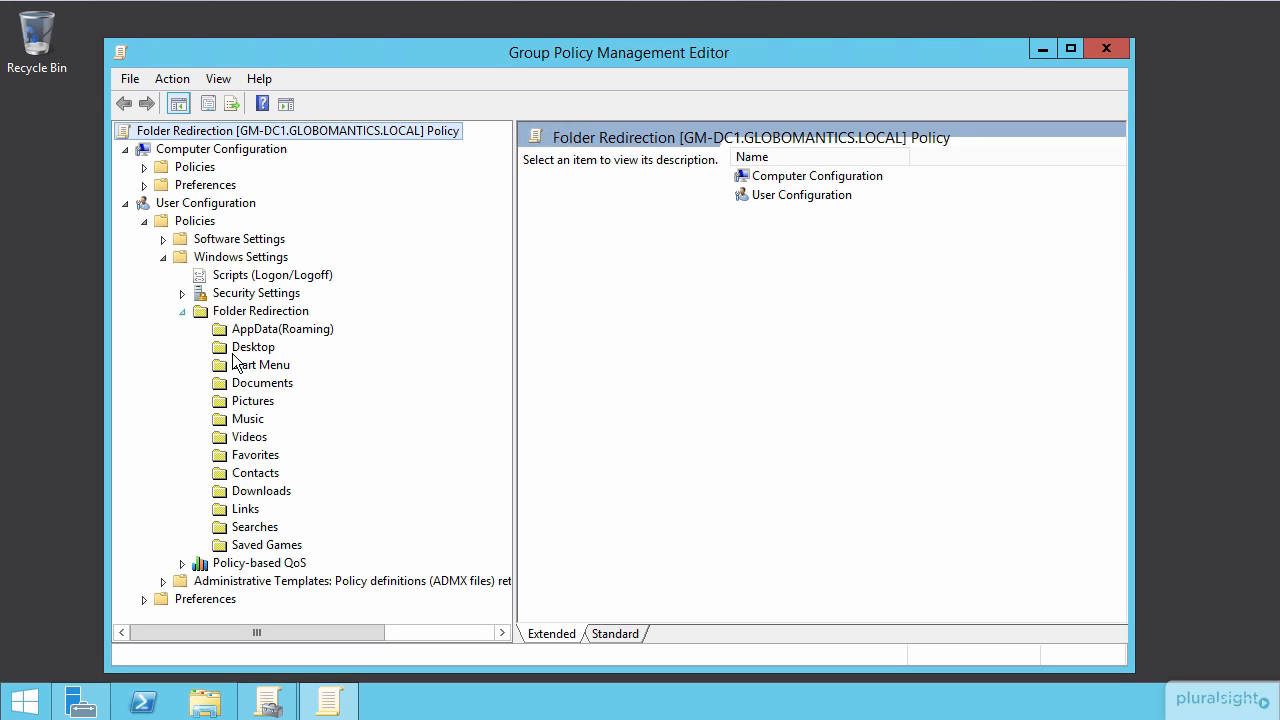
pyautogui.click(274, 388)
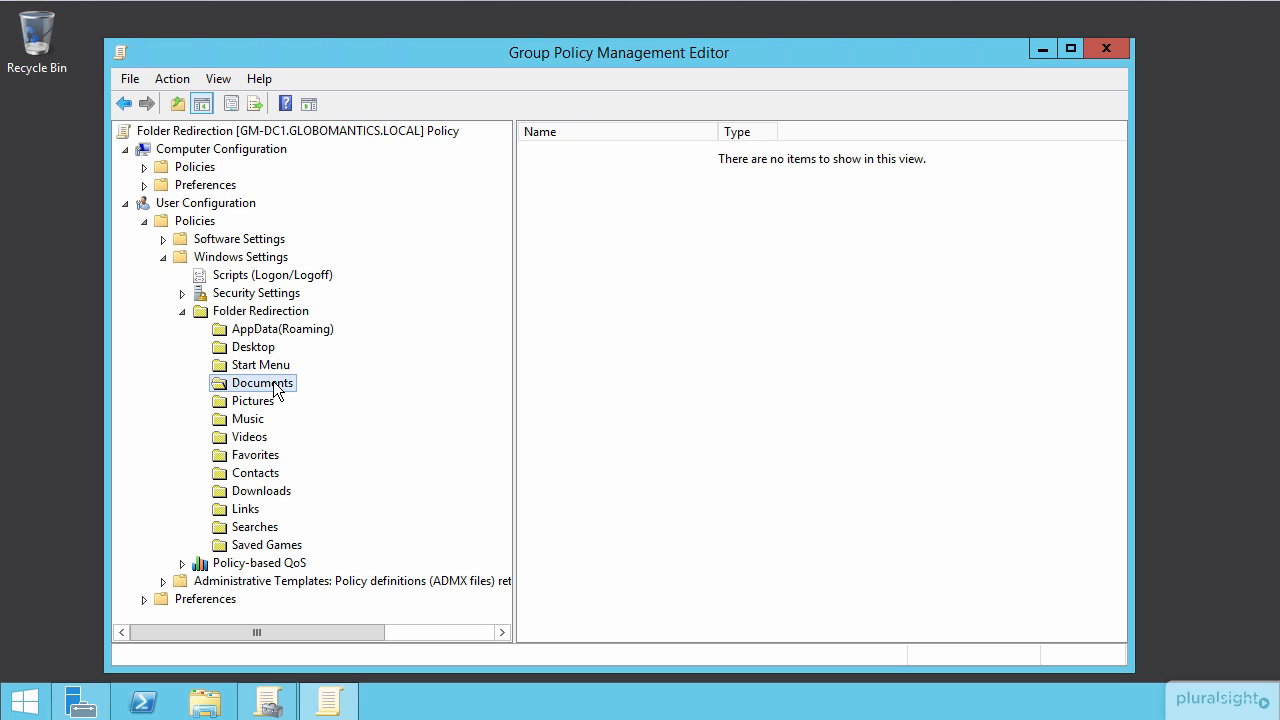
pyautogui.rightClick(276, 390)
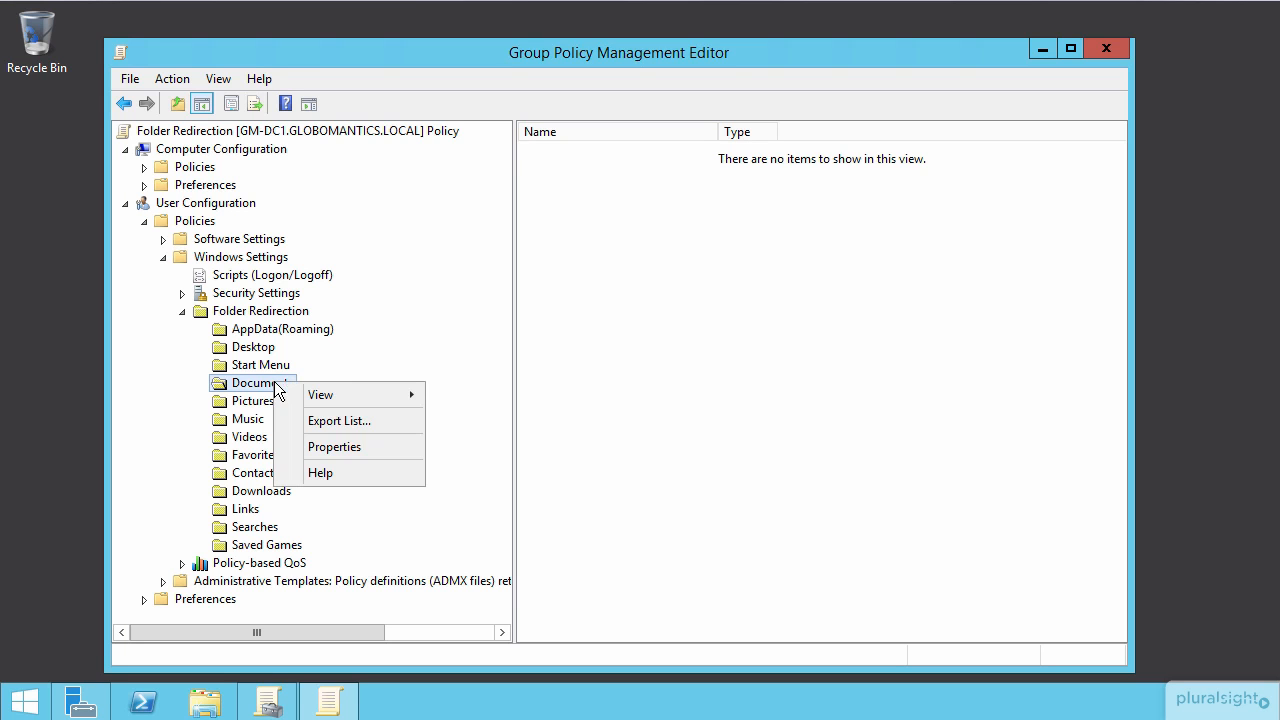
pyautogui.click(357, 450)
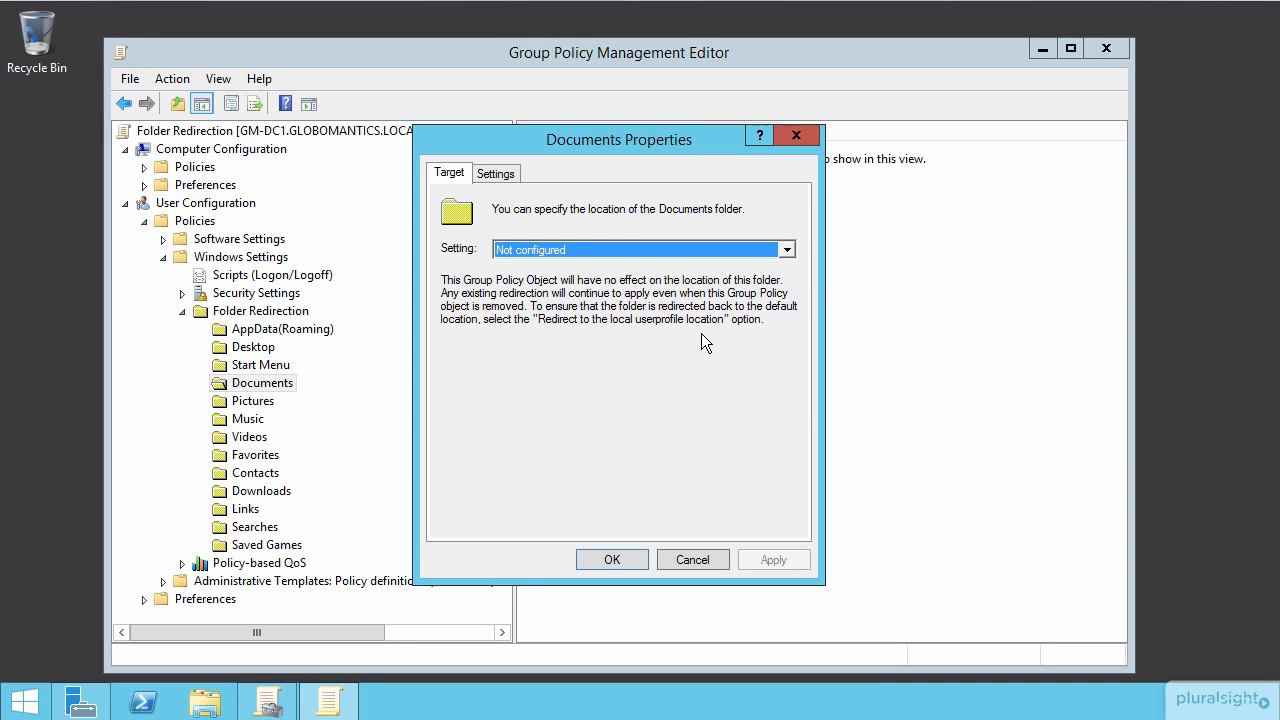
# Set Documents to Basic redirection to the same location for everyone, with the root path \\gm-dc1\redirect.
pyautogui.click(786, 249)
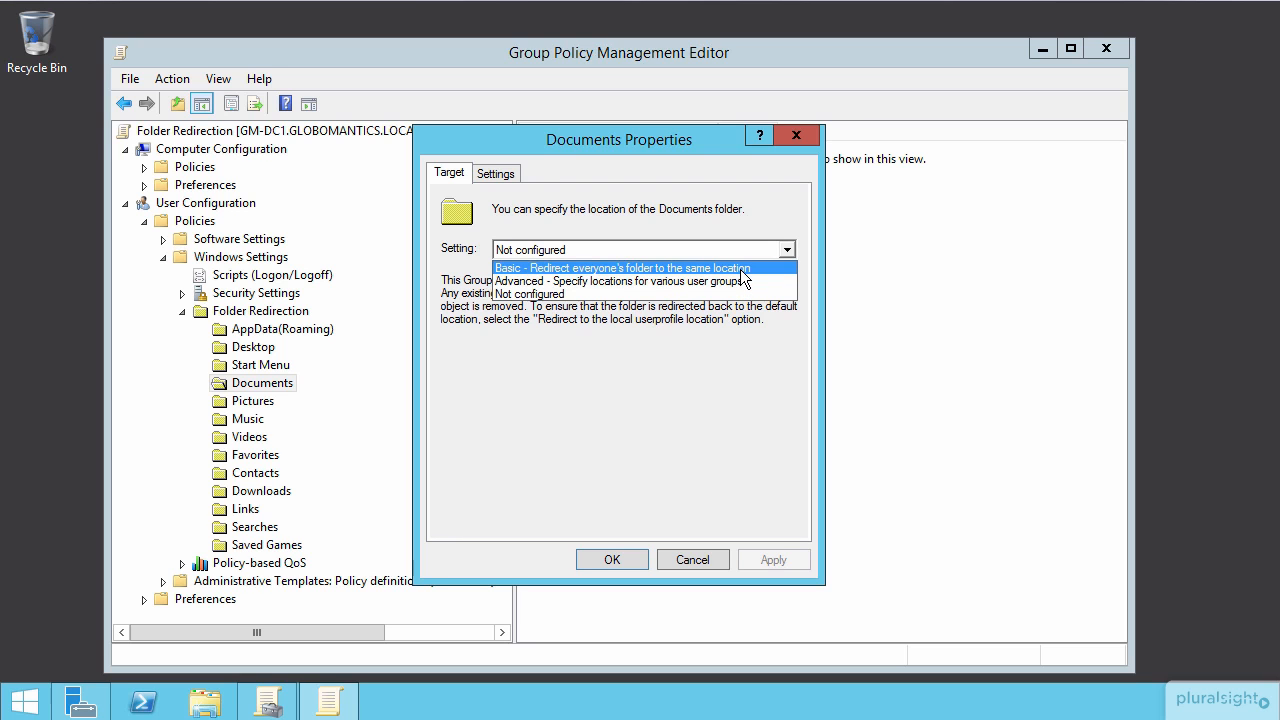
pyautogui.click(743, 269)
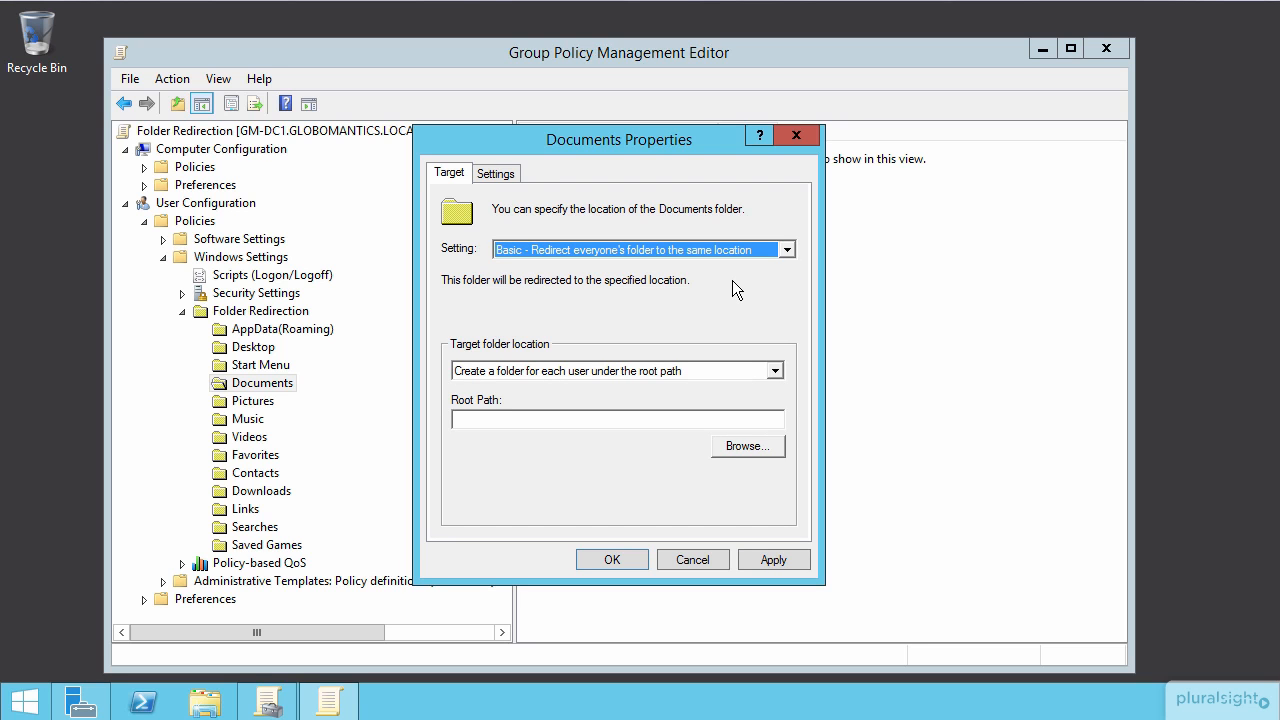
pyautogui.click(621, 420)
pyautogui.write('\\\\gm-')
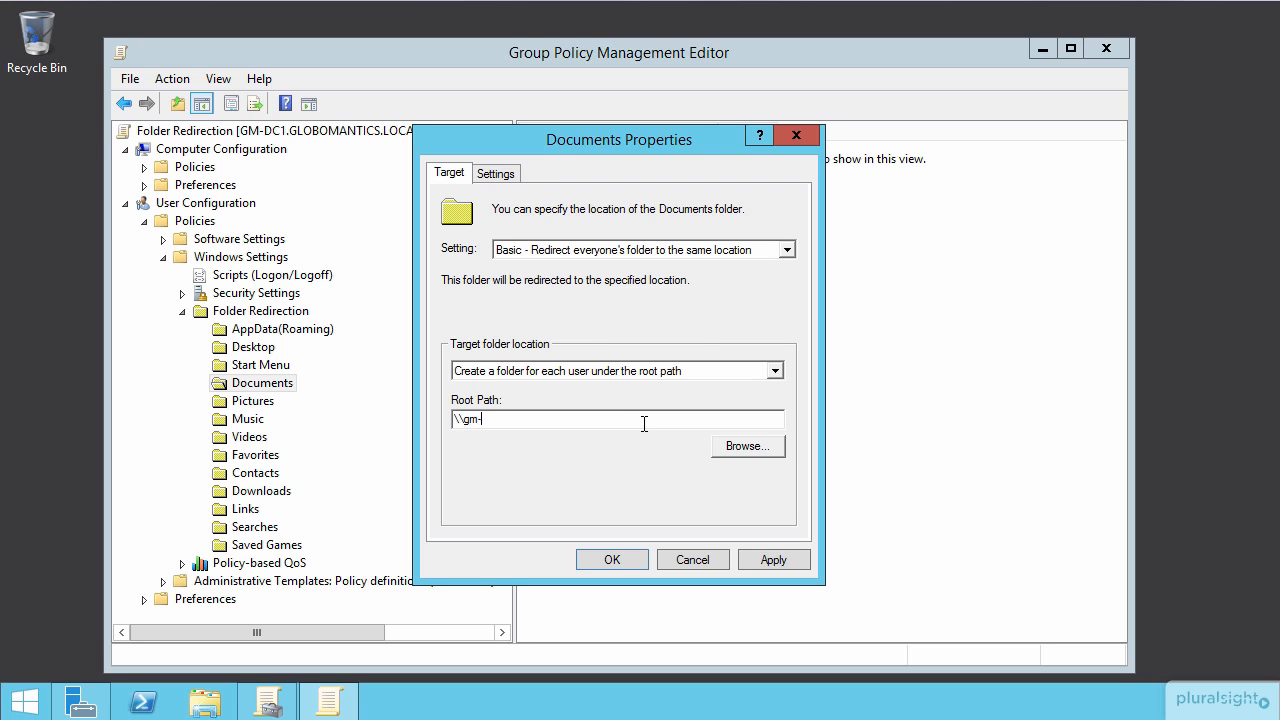
pyautogui.write('dc1\\redirect')
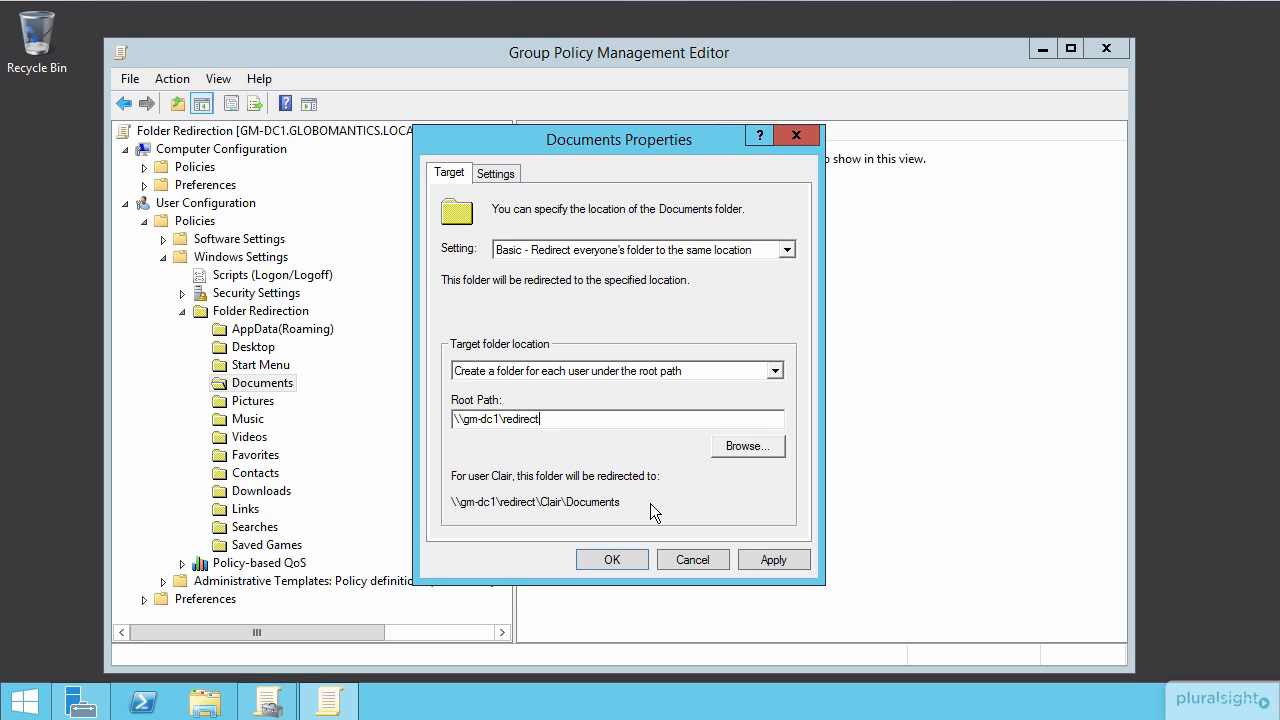
# Review the Documents redirection options, save the policy with them as they are, and close the policy editor.
pyautogui.click(495, 174)
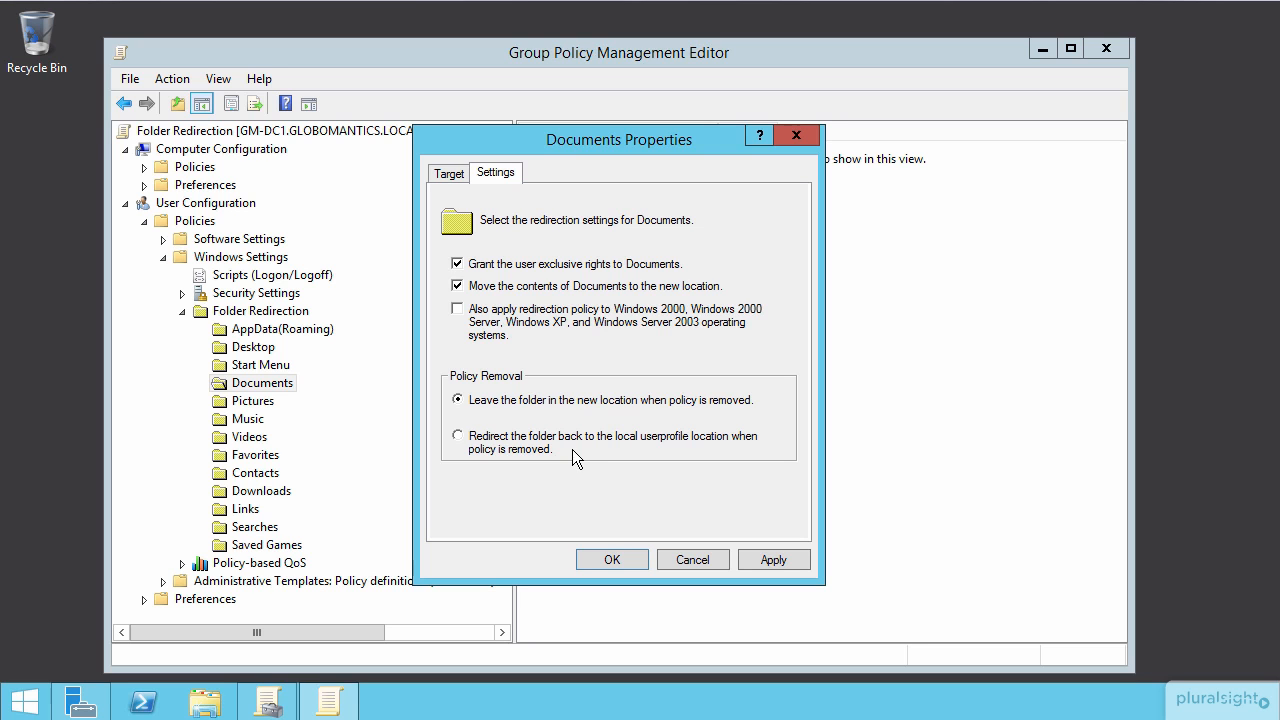
pyautogui.click(612, 560)
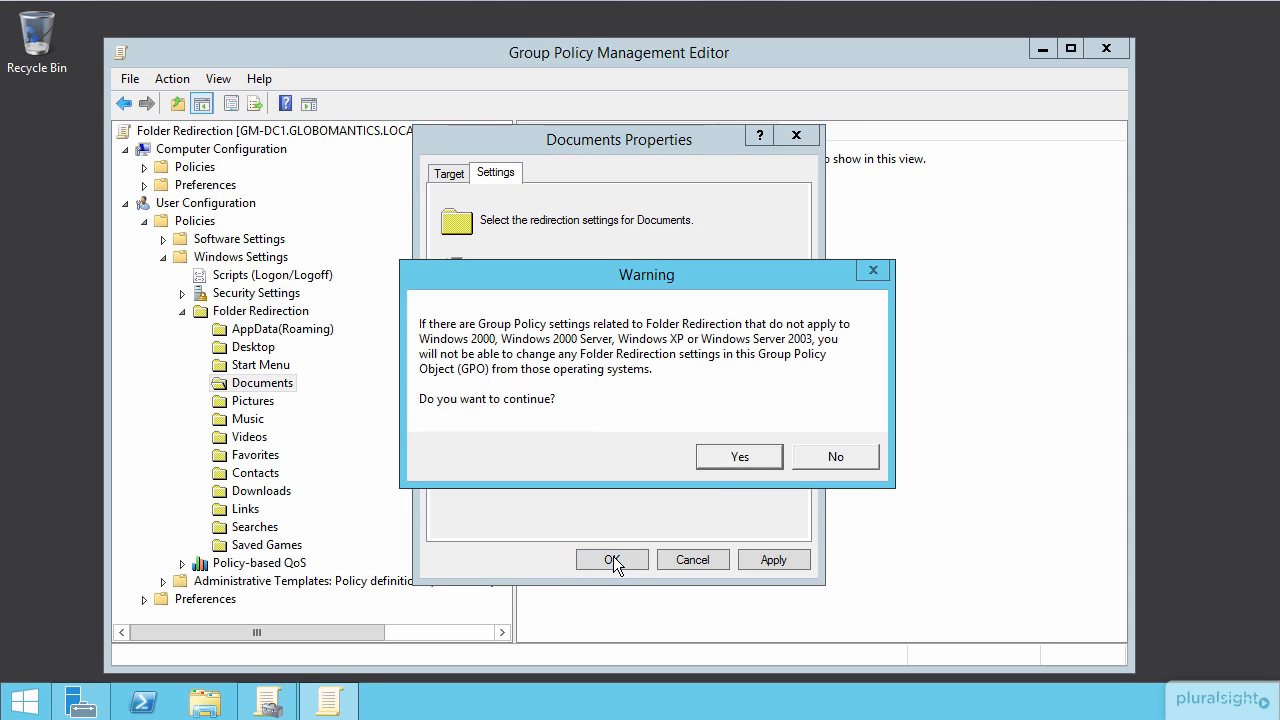
pyautogui.click(734, 455)
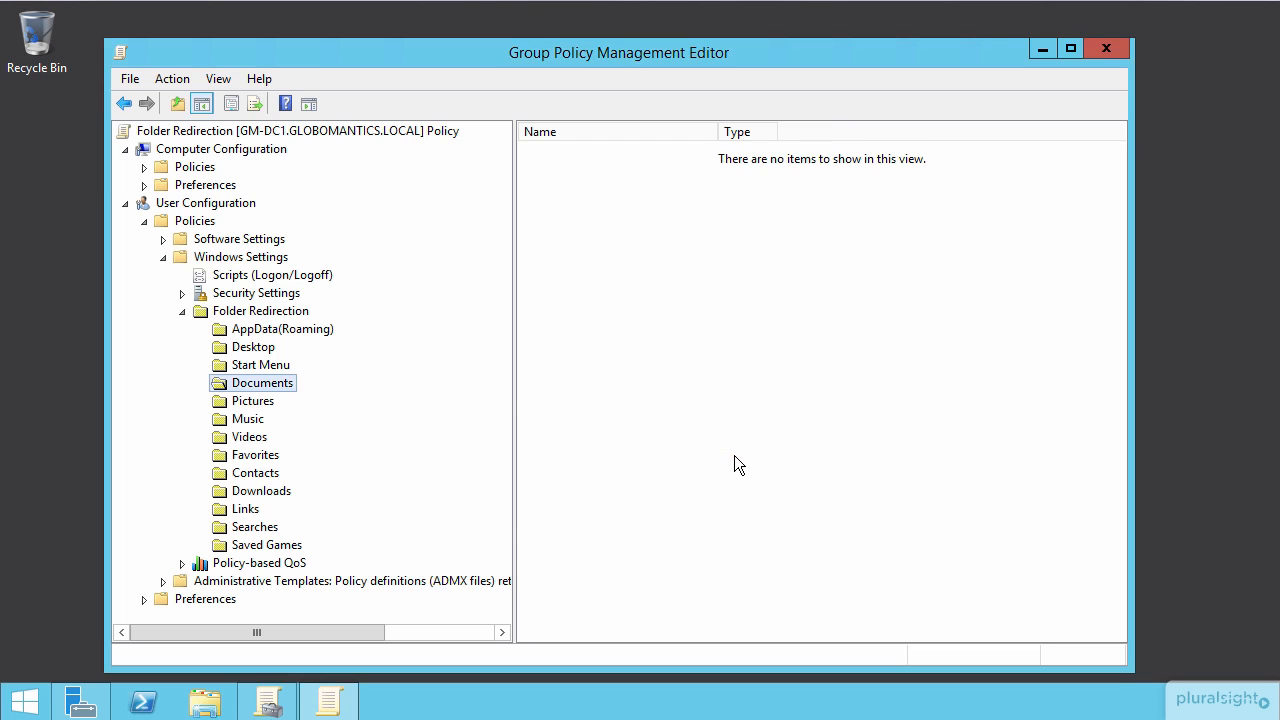
pyautogui.click(1102, 50)
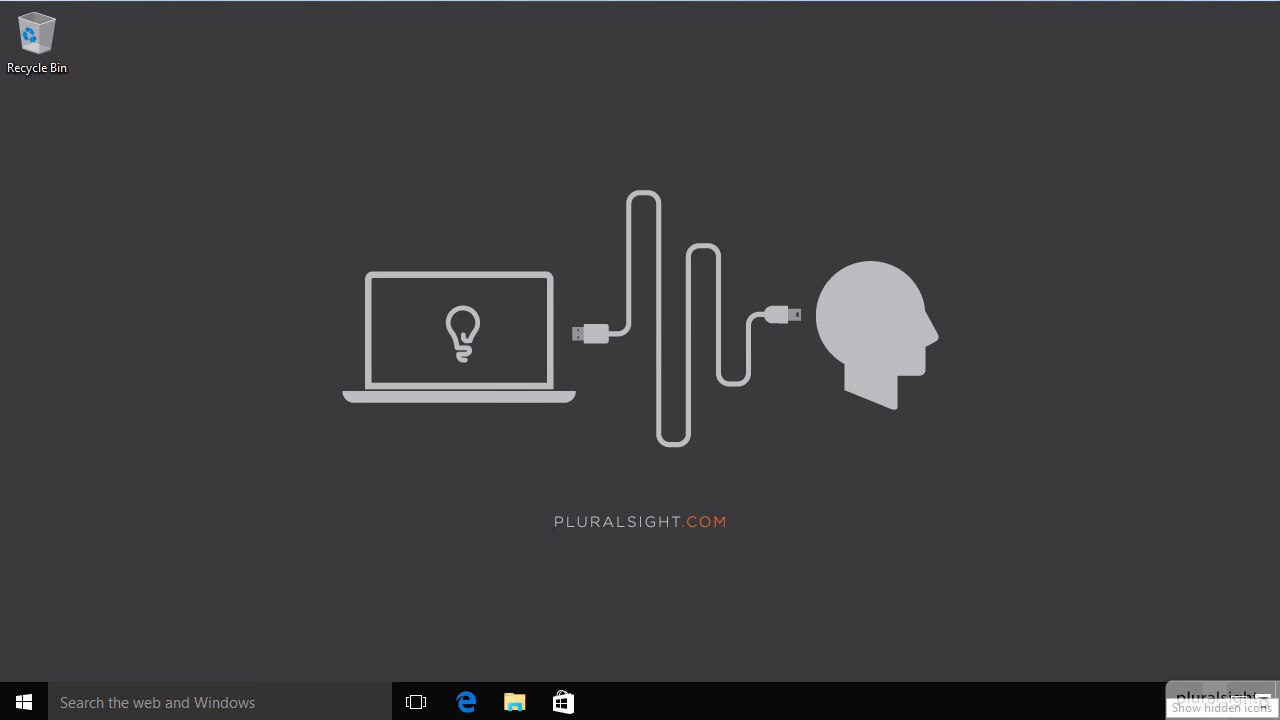
# On the Windows 10 client, open File Explorer and check the offline availability and sync options of the Documents folder.
pyautogui.click(515, 703)
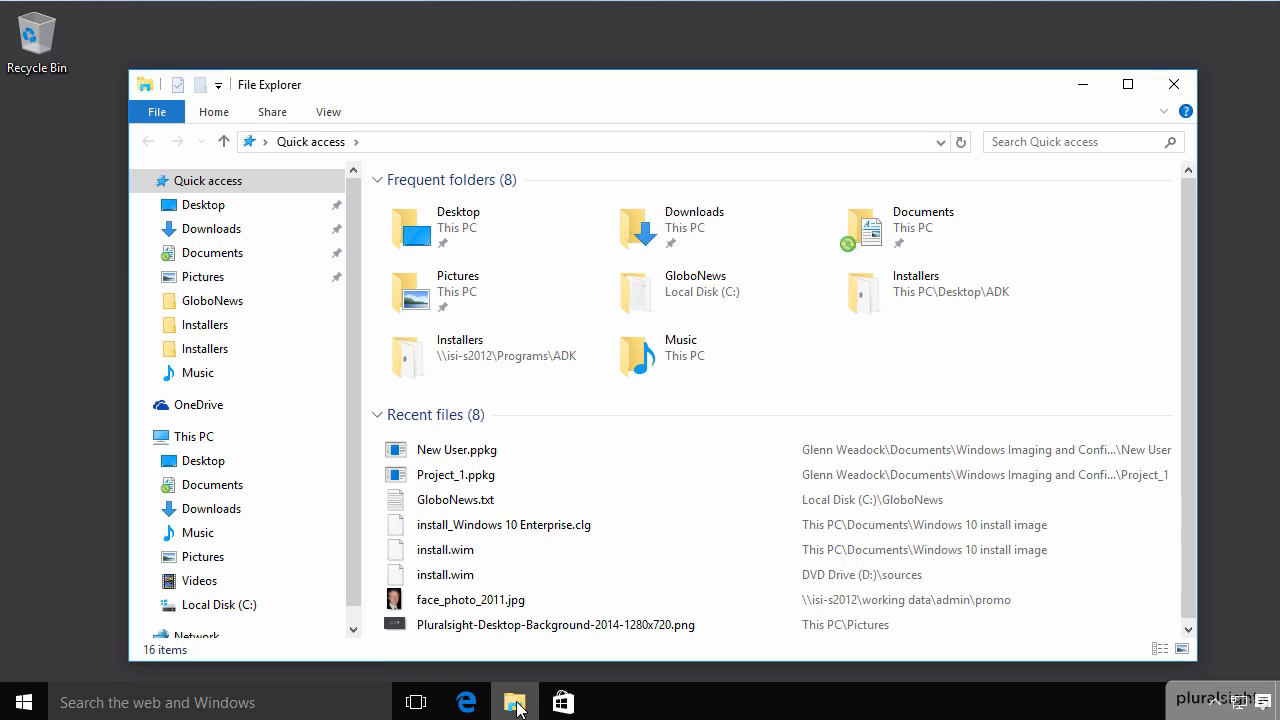
pyautogui.rightClick(968, 233)
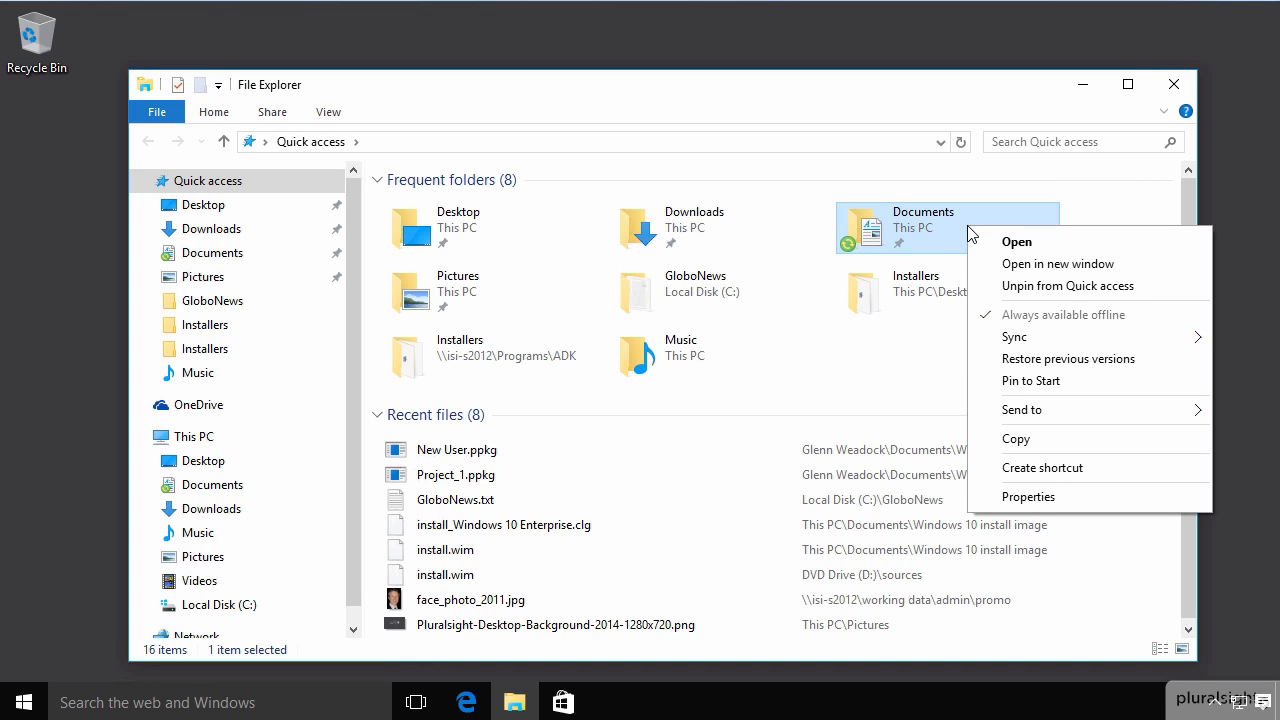
pyautogui.moveTo(1028, 342)
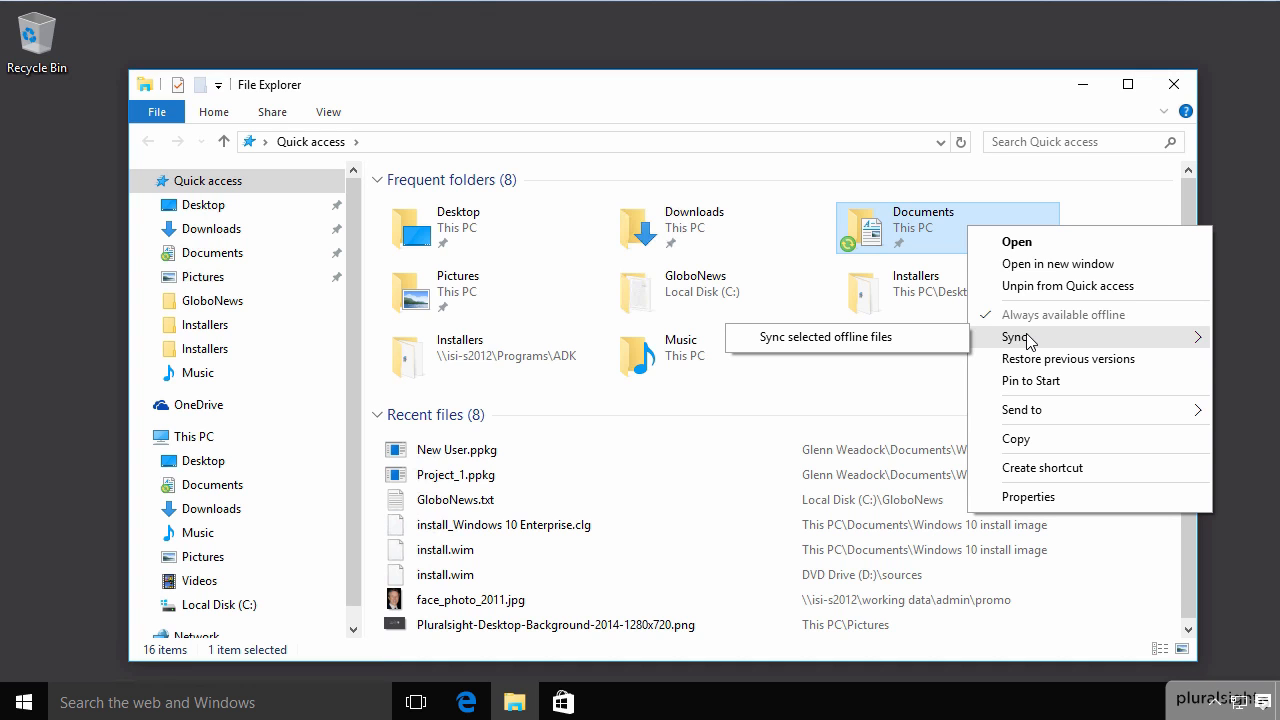
pyautogui.click(968, 103)
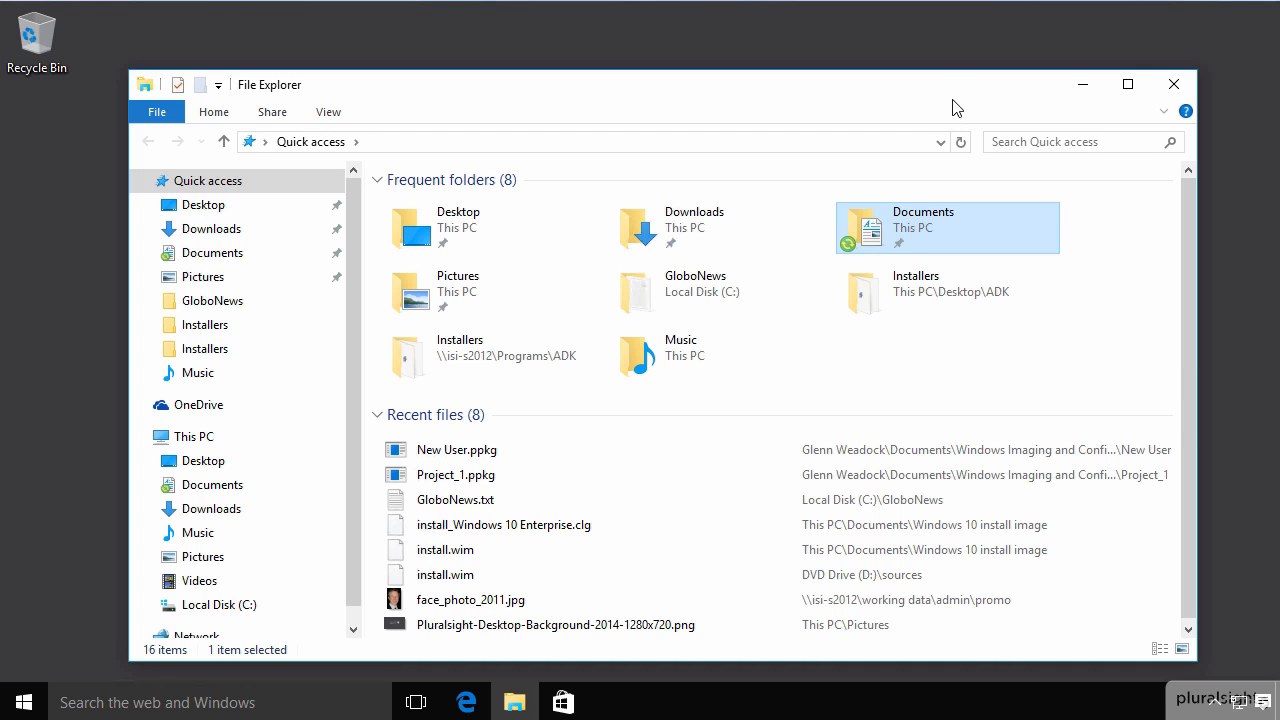
# Browse to the \\gm-dc1\redirect share and open the user's folder to check the redirected contents.
pyautogui.click(253, 148)
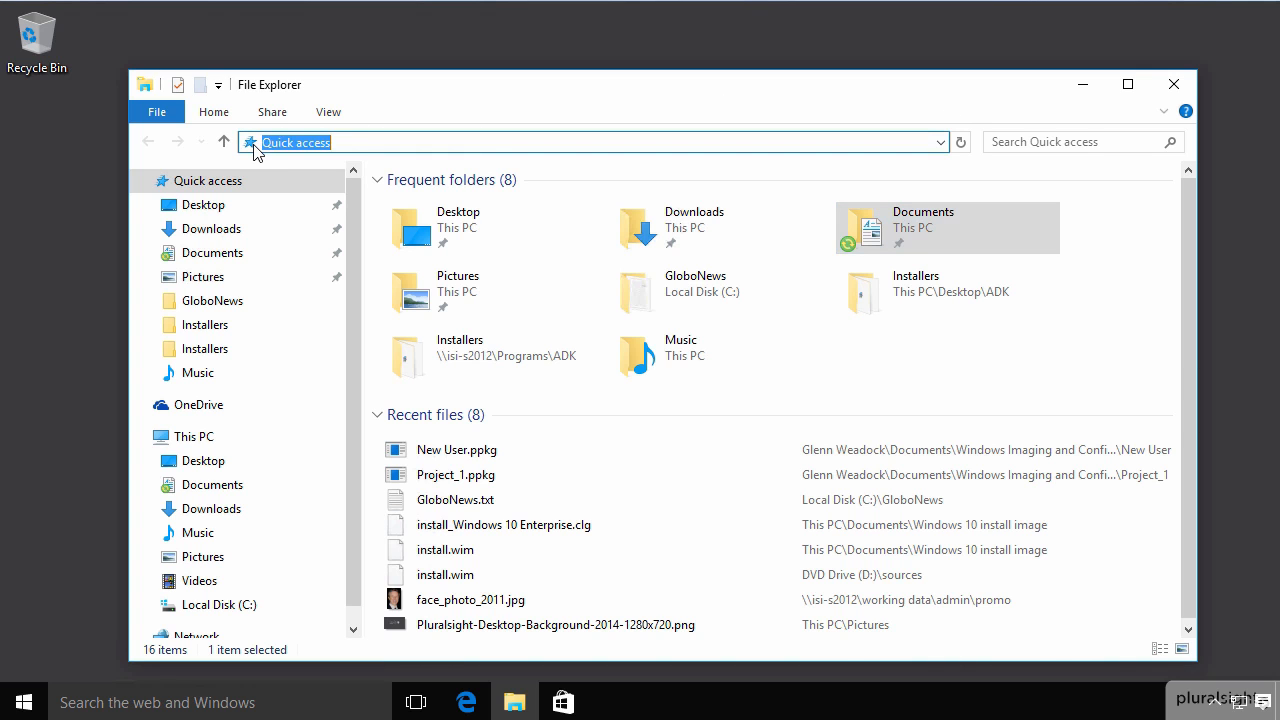
pyautogui.write('\\\\gm')
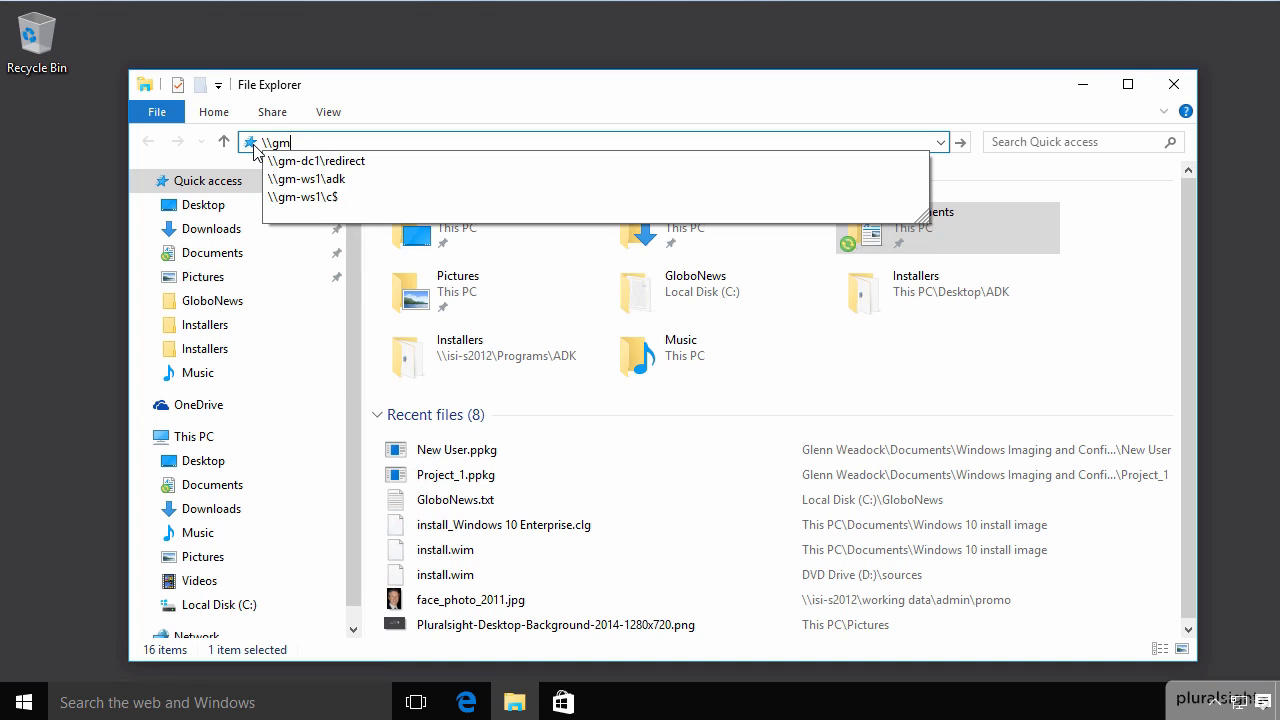
pyautogui.write('-dc1\\')
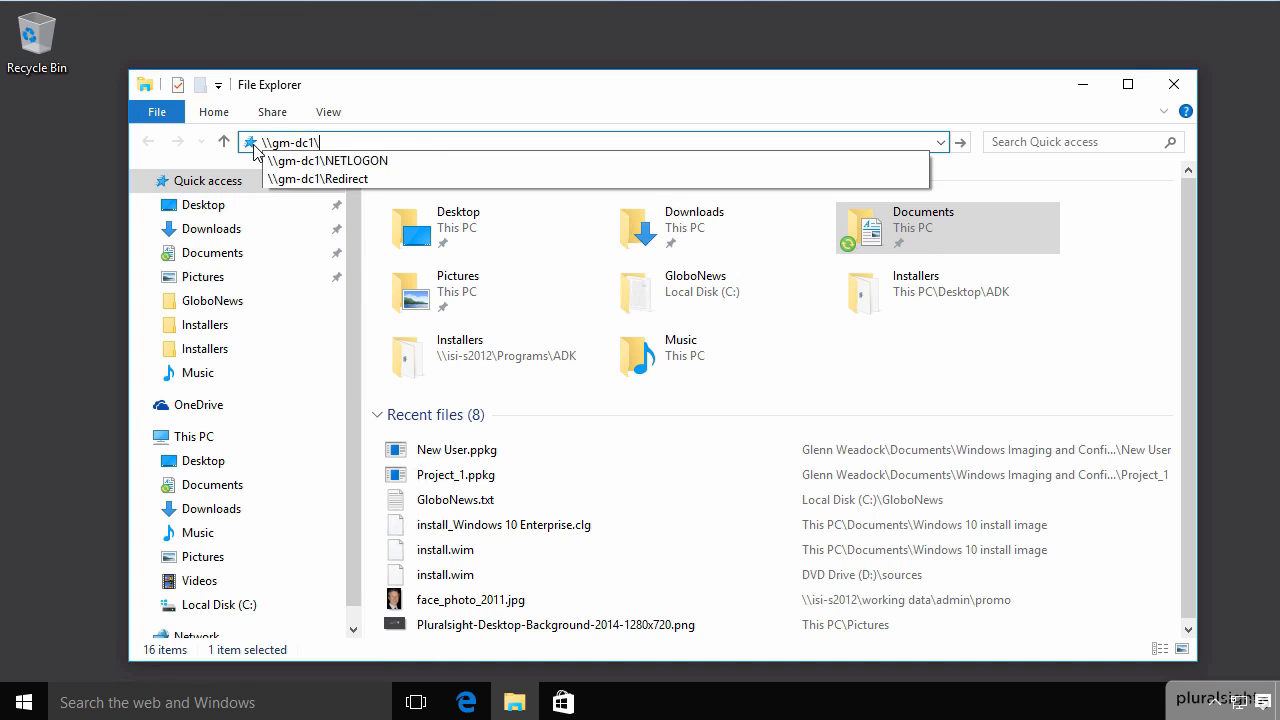
pyautogui.write('redirect')
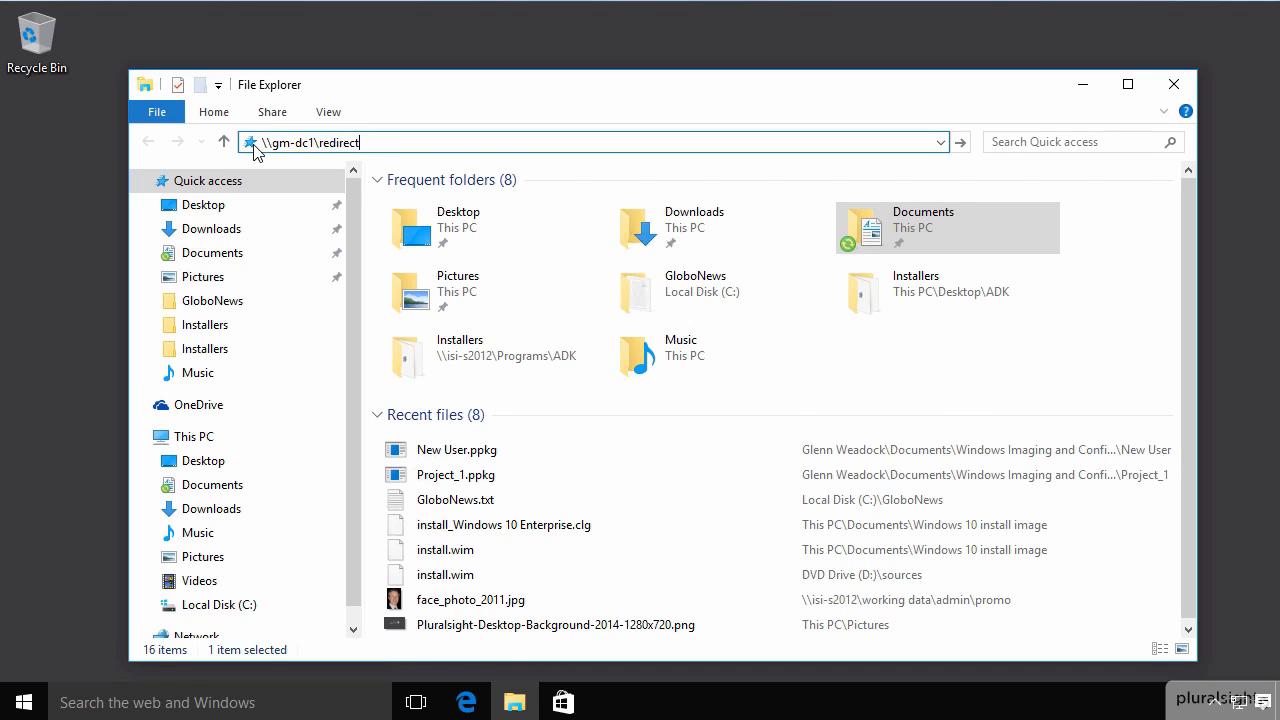
pyautogui.press('Return')
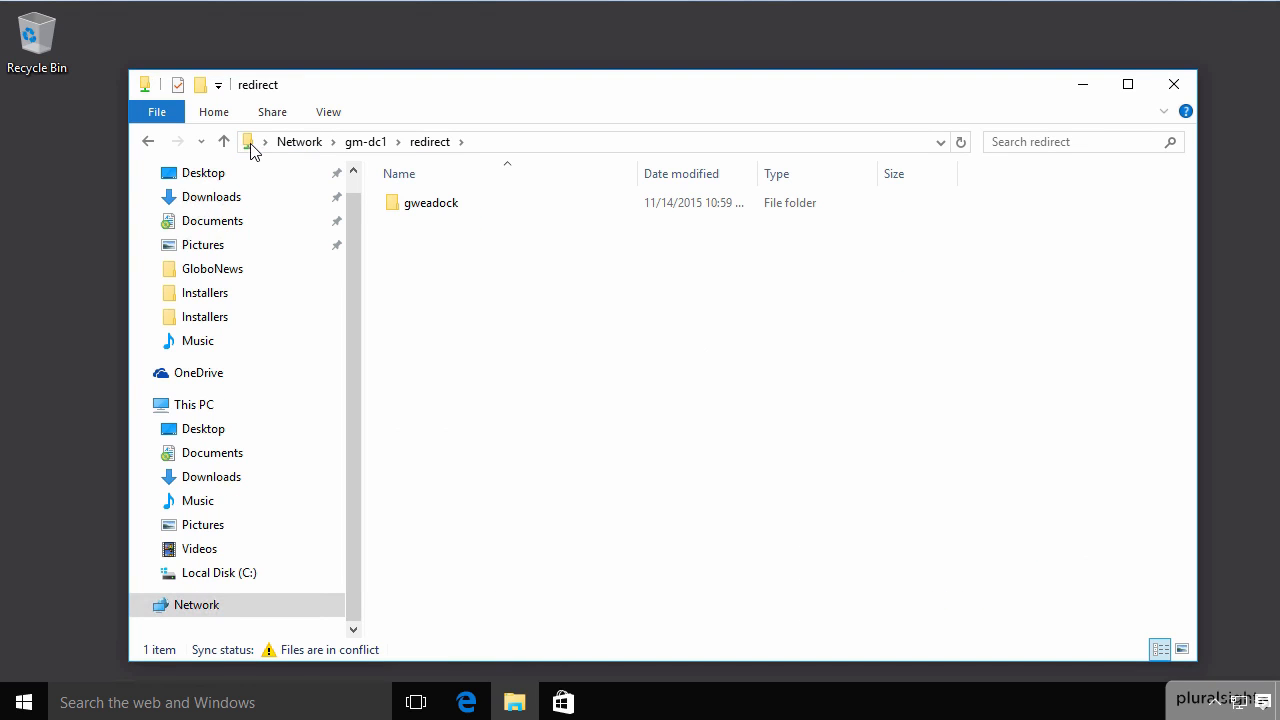
pyautogui.doubleClick(437, 205)
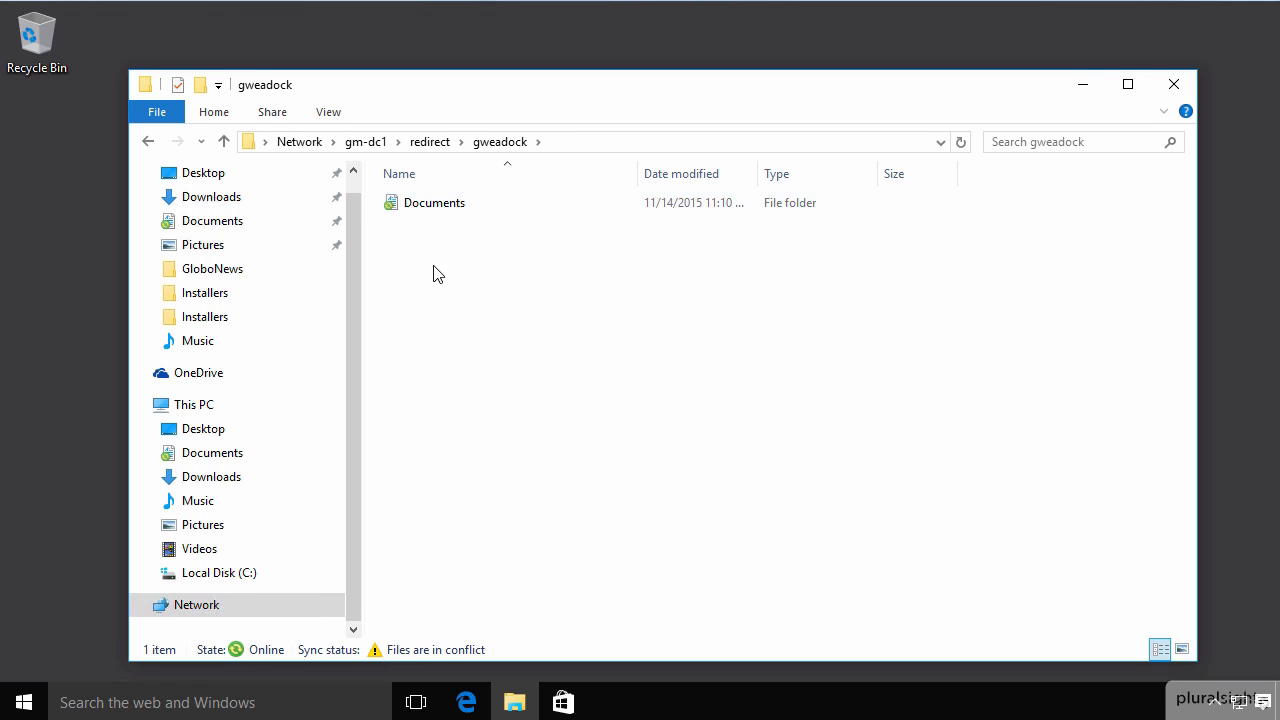